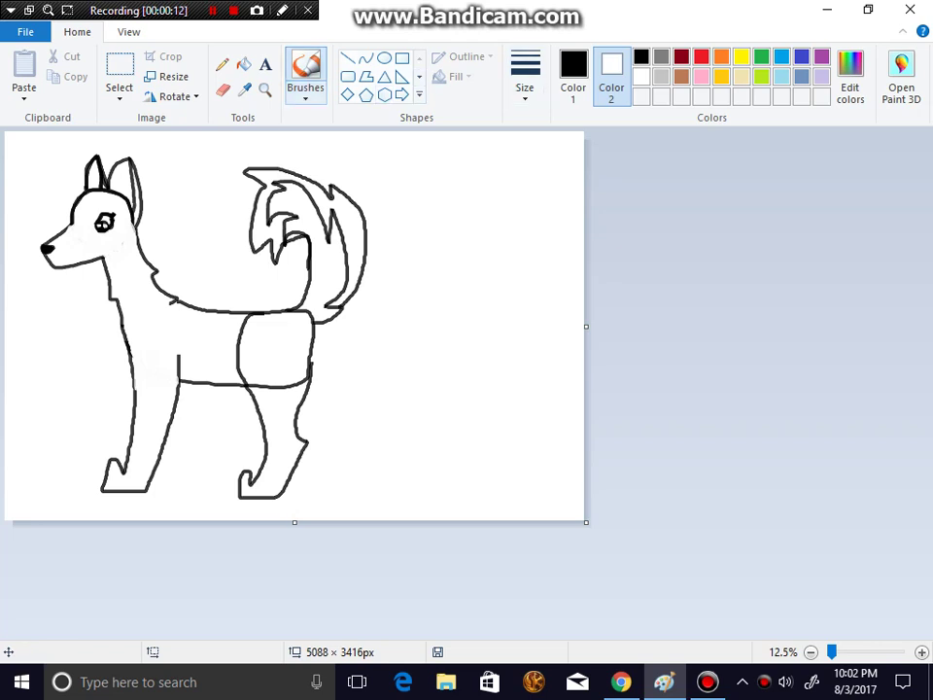
Paint over the belly line crossing the upper hind leg in white with the marker brush and retrace the rear outline in black
{"action": "left_click", "coordinate": [305, 93]}
{"action": "left_click", "coordinate": [377, 162]}
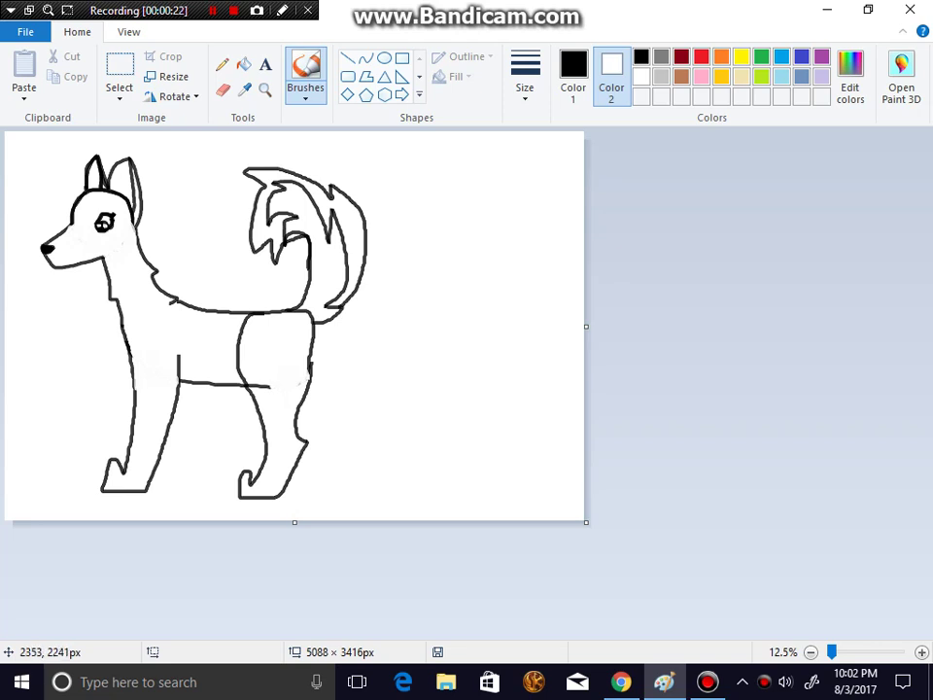
{"action": "mouse_move", "coordinate": [261, 379]}
{"action": "left_mouse_down"}
{"action": "mouse_move", "coordinate": [272, 392]}
{"action": "mouse_move", "coordinate": [254, 389]}
{"action": "left_mouse_up"}
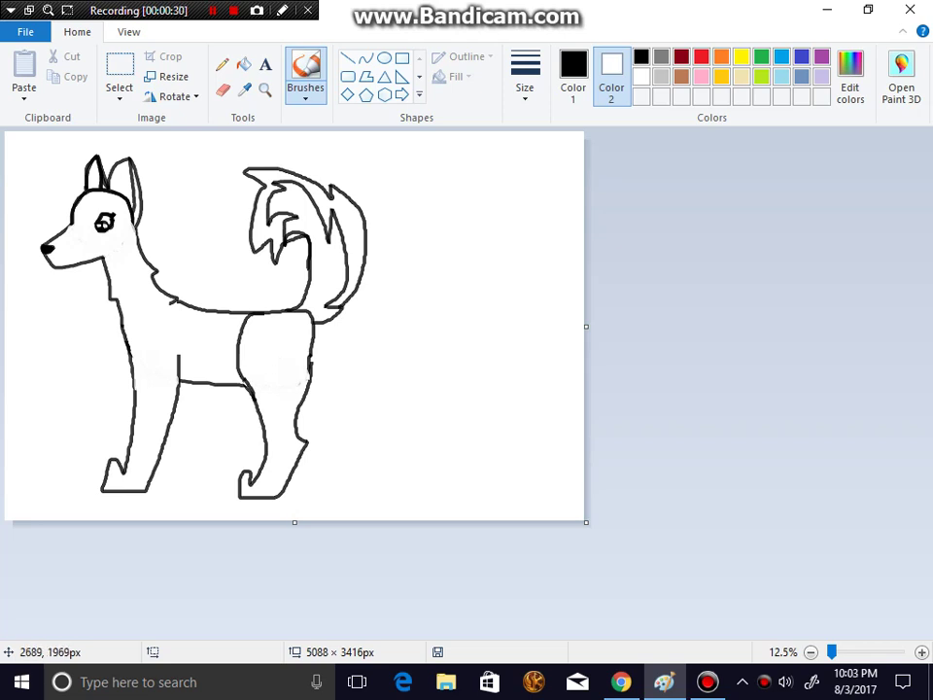
{"action": "left_click_drag", "start_coordinate": [310, 355], "coordinate": [308, 385]}
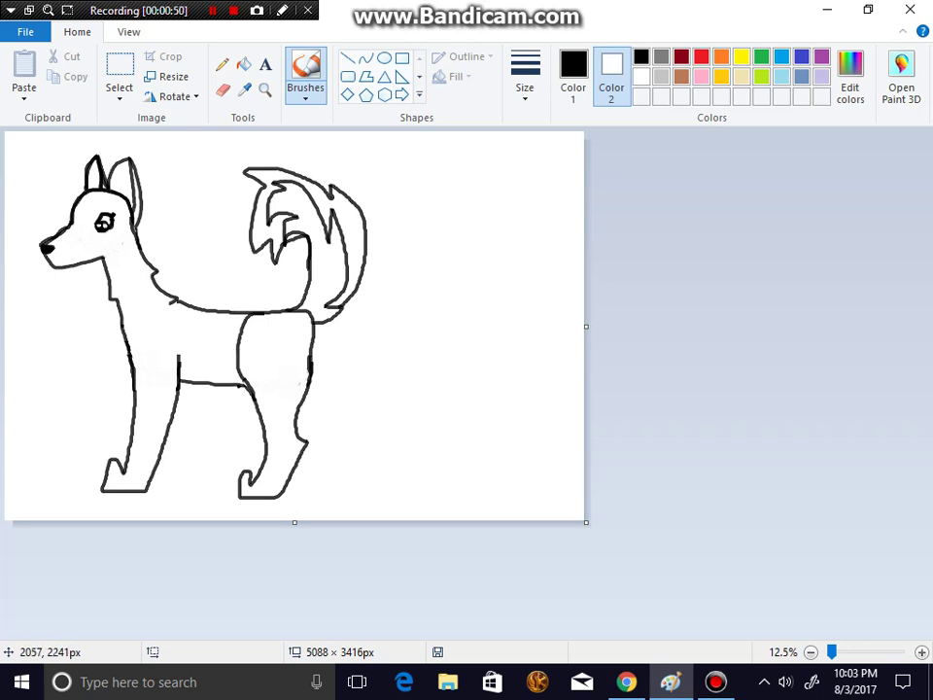
Draw the outlines of the far hind leg and far front leg in black just behind the near legs
{"action": "mouse_move", "coordinate": [243, 386]}
{"action": "left_mouse_down"}
{"action": "mouse_move", "coordinate": [254, 458]}
{"action": "mouse_move", "coordinate": [237, 468]}
{"action": "mouse_move", "coordinate": [235, 484]}
{"action": "left_mouse_up"}
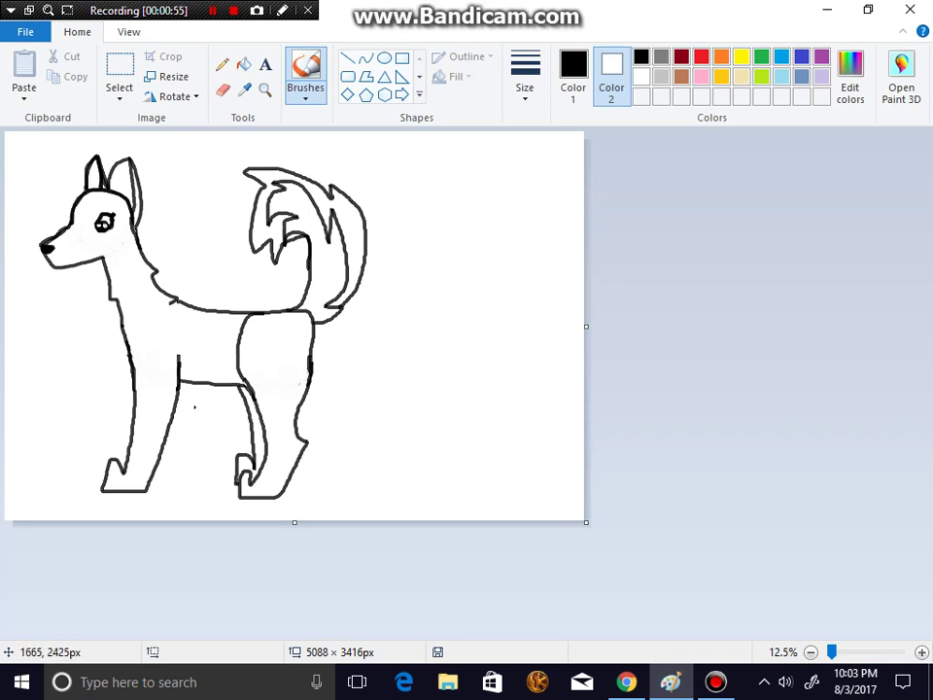
{"action": "mouse_move", "coordinate": [186, 382]}
{"action": "left_mouse_down"}
{"action": "mouse_move", "coordinate": [167, 466]}
{"action": "mouse_move", "coordinate": [147, 486]}
{"action": "left_mouse_up"}
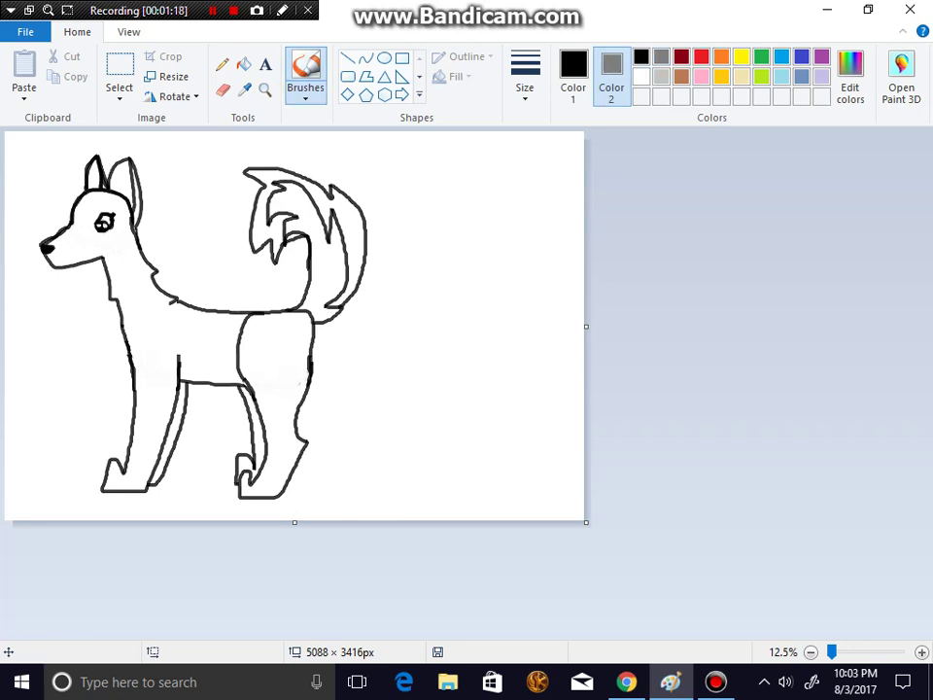
Fill the dog's head, neck, body and near front leg with light gray
{"action": "left_click", "coordinate": [243, 64]}
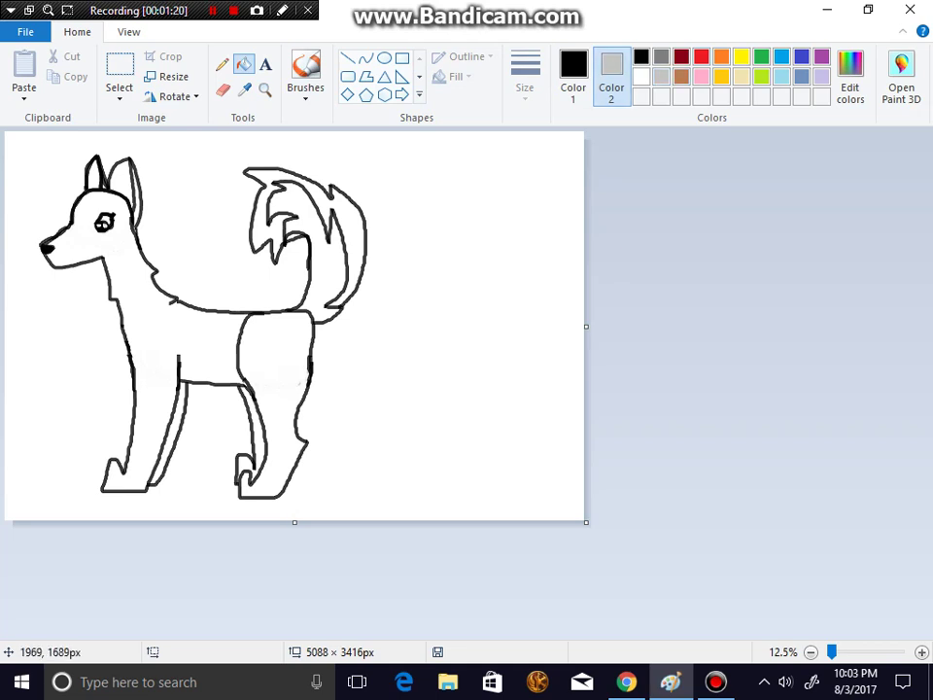
{"action": "left_click", "coordinate": [229, 345]}
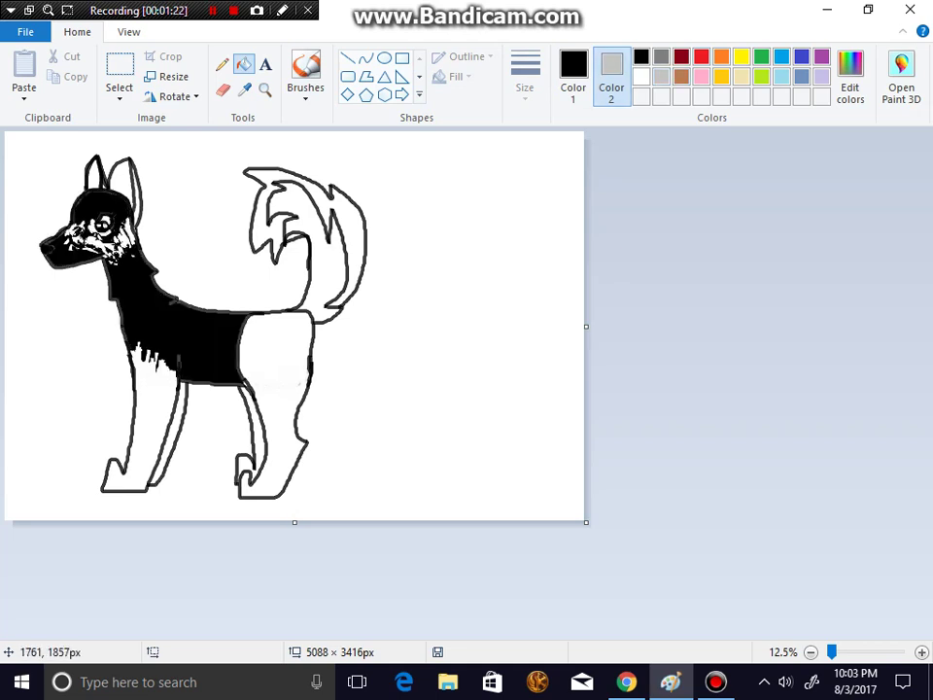
{"action": "right_click", "coordinate": [219, 358]}
{"action": "left_click", "coordinate": [157, 376]}
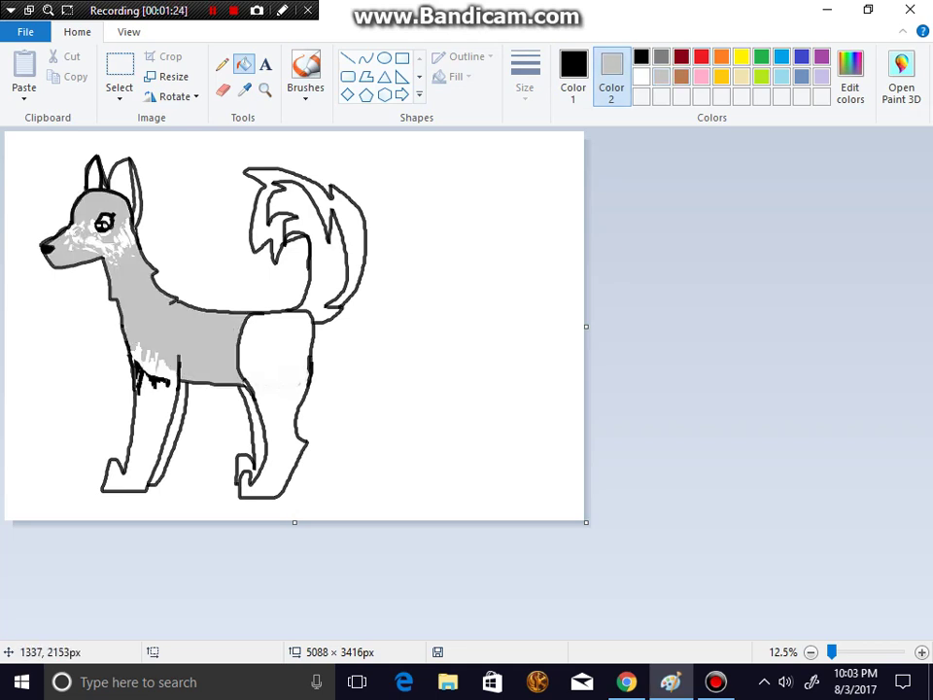
{"action": "left_click", "coordinate": [151, 366]}
{"action": "right_click", "coordinate": [152, 378]}
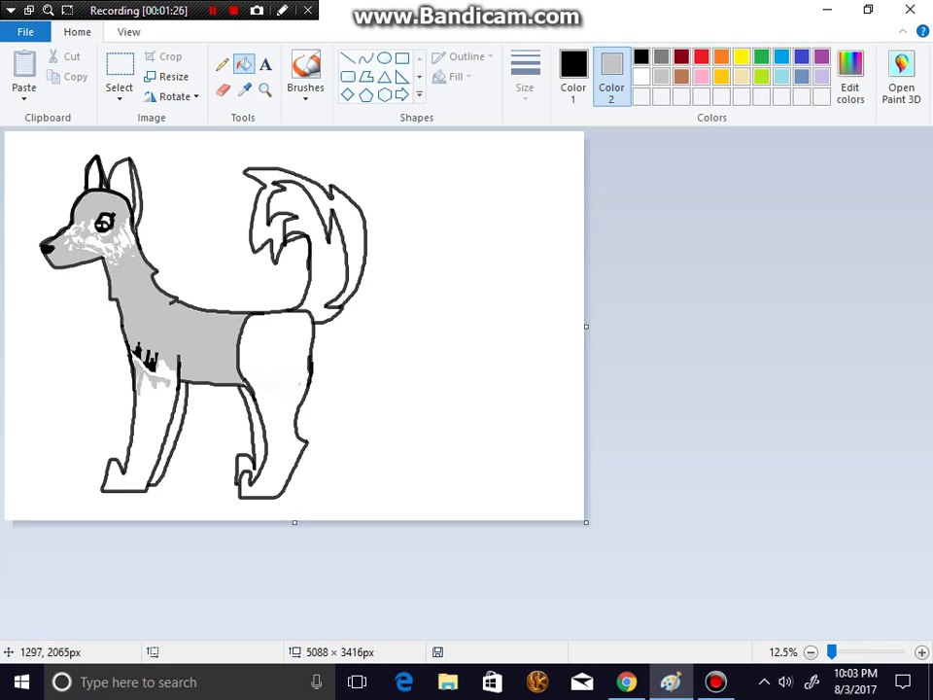
{"action": "right_click", "coordinate": [153, 366]}
{"action": "right_click", "coordinate": [170, 370]}
{"action": "right_click", "coordinate": [159, 394]}
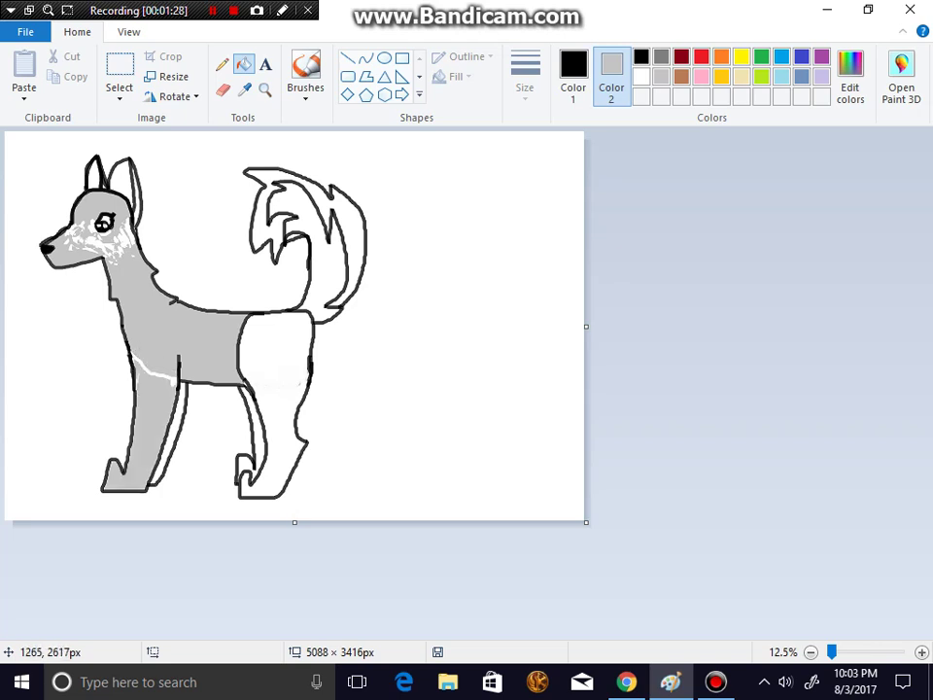
Fill the near hind leg, the haunch and the tail sections with light gray
{"action": "right_click", "coordinate": [264, 442]}
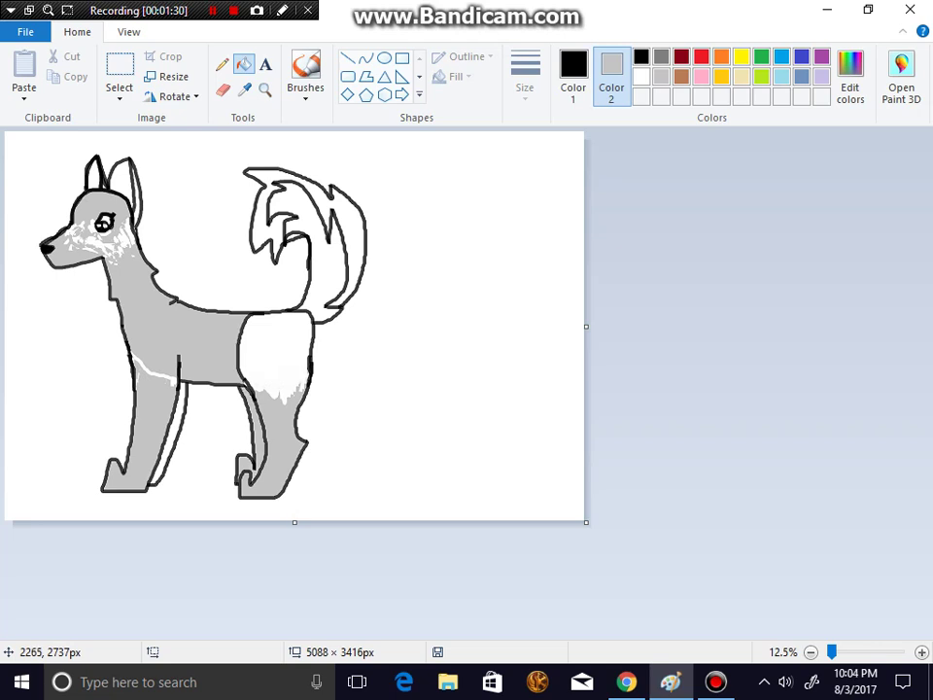
{"action": "right_click", "coordinate": [282, 351]}
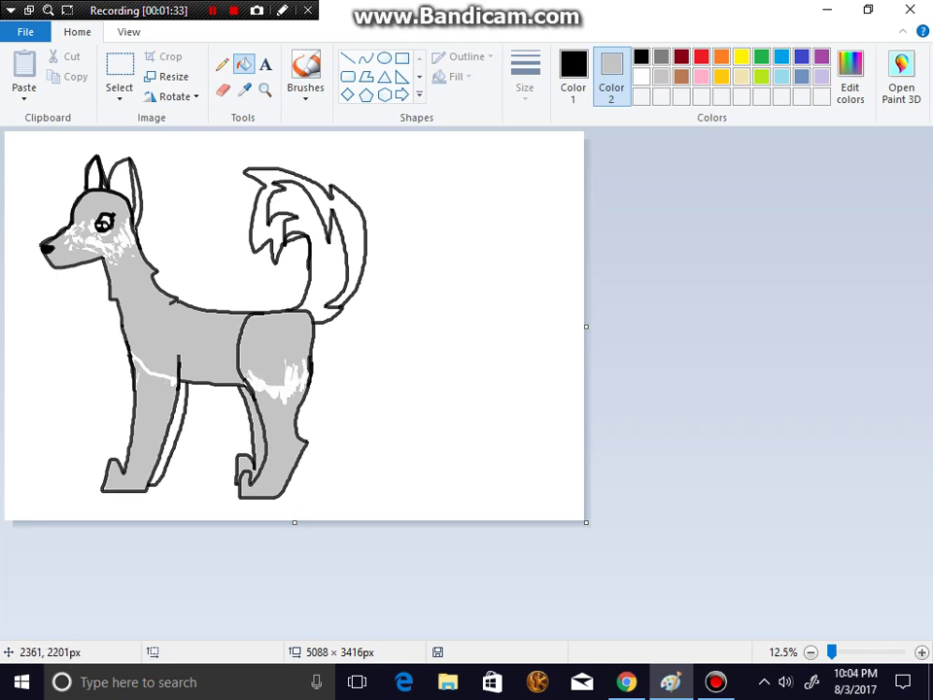
{"action": "right_click", "coordinate": [295, 402]}
{"action": "right_click", "coordinate": [258, 227]}
{"action": "right_click", "coordinate": [321, 248]}
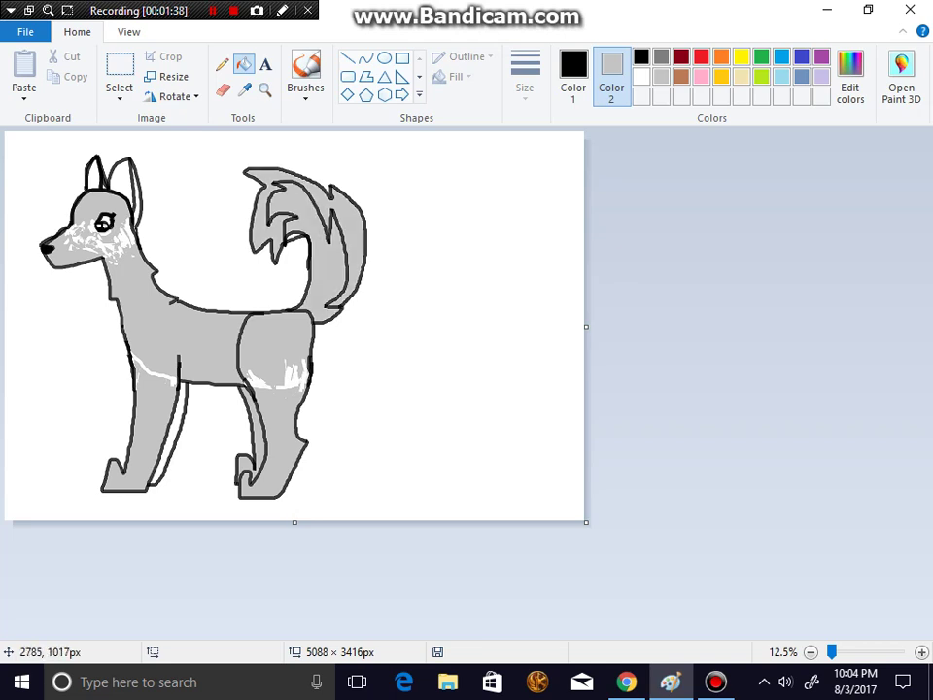
Set color 1 to dark gray and color 2 to white, and fill the haunch and near hind leg with dark gray
{"action": "left_click", "coordinate": [574, 77]}
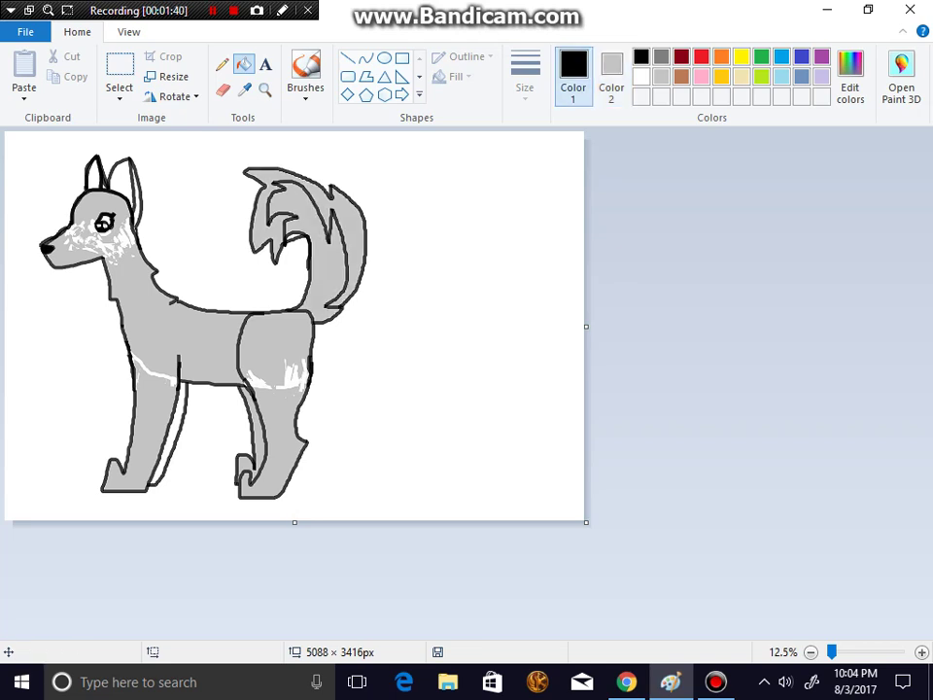
{"action": "left_click", "coordinate": [660, 57]}
{"action": "left_click", "coordinate": [611, 77]}
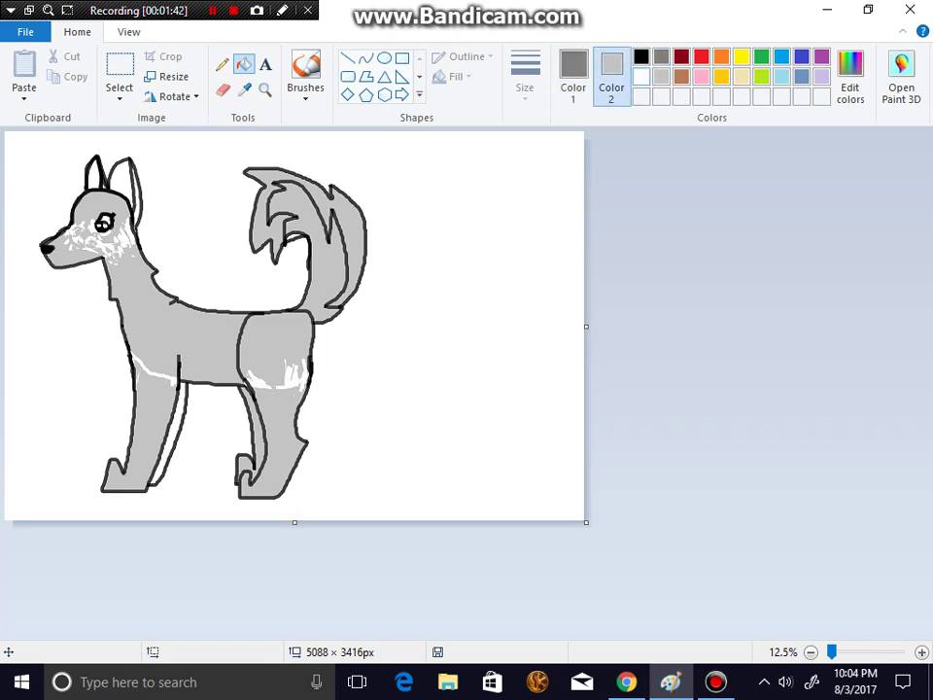
{"action": "left_click", "coordinate": [641, 75]}
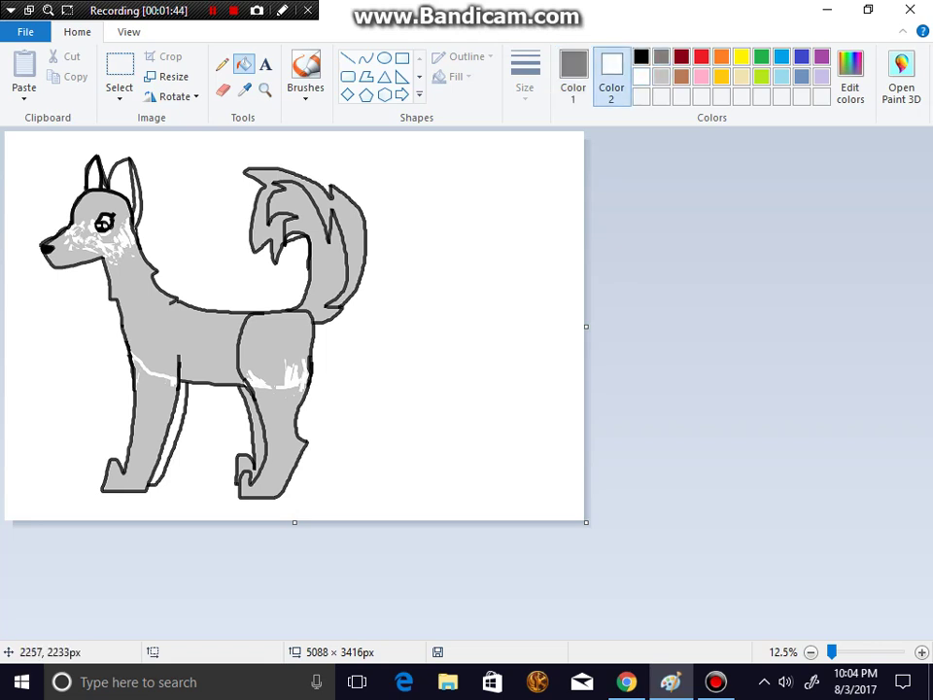
{"action": "left_click", "coordinate": [276, 396]}
Cover the white gaps on the haunch in dark gray with the marker brush and retrace the rear outline in black
{"action": "left_click", "coordinate": [305, 83]}
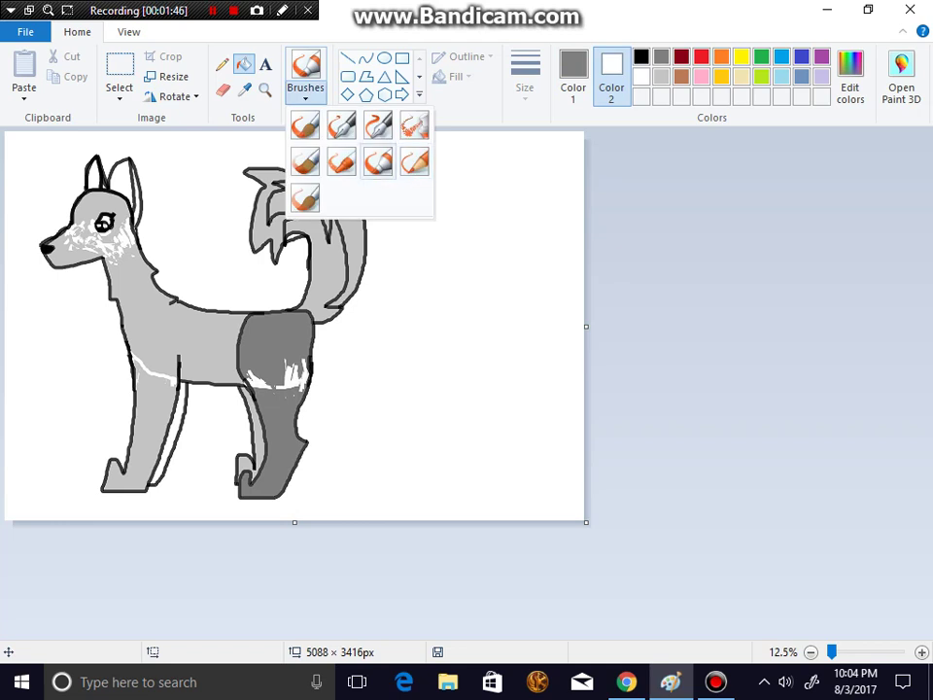
{"action": "left_click", "coordinate": [378, 162]}
{"action": "mouse_move", "coordinate": [260, 383]}
{"action": "left_mouse_down"}
{"action": "mouse_move", "coordinate": [261, 370]}
{"action": "mouse_move", "coordinate": [262, 394]}
{"action": "mouse_move", "coordinate": [255, 339]}
{"action": "mouse_move", "coordinate": [263, 387]}
{"action": "left_mouse_up"}
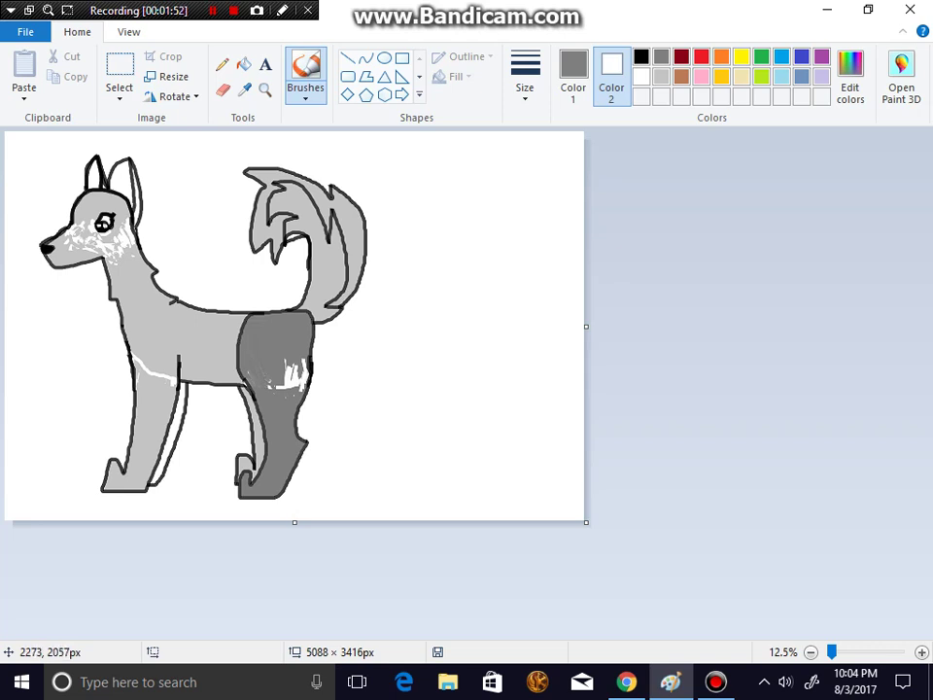
{"action": "mouse_move", "coordinate": [272, 369]}
{"action": "left_mouse_down"}
{"action": "mouse_move", "coordinate": [284, 393]}
{"action": "mouse_move", "coordinate": [275, 392]}
{"action": "mouse_move", "coordinate": [290, 354]}
{"action": "mouse_move", "coordinate": [284, 379]}
{"action": "mouse_move", "coordinate": [295, 390]}
{"action": "mouse_move", "coordinate": [303, 374]}
{"action": "mouse_move", "coordinate": [301, 384]}
{"action": "left_mouse_up"}
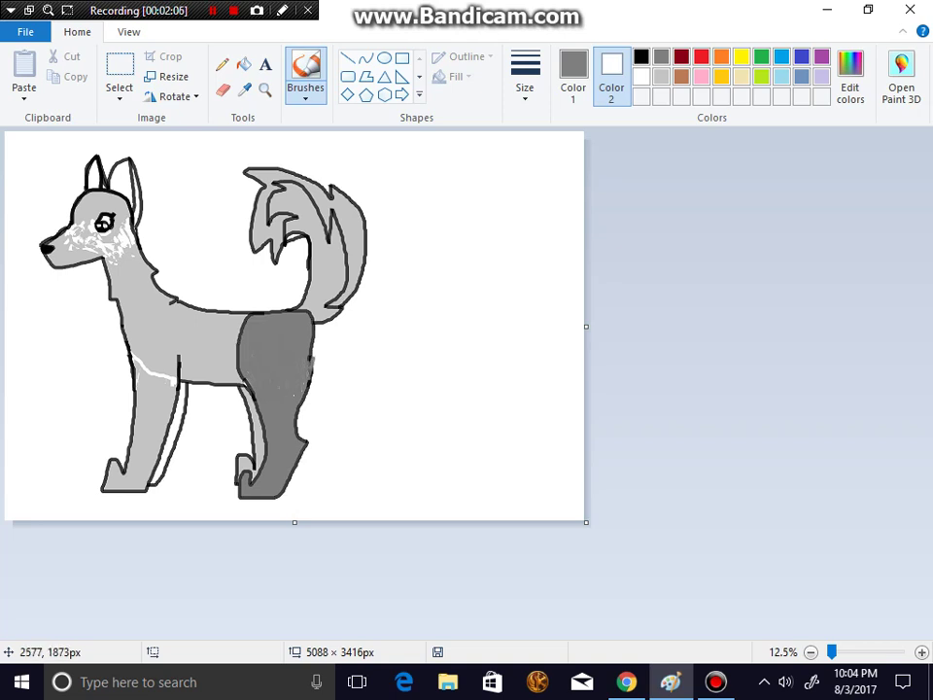
{"action": "left_click", "coordinate": [641, 55]}
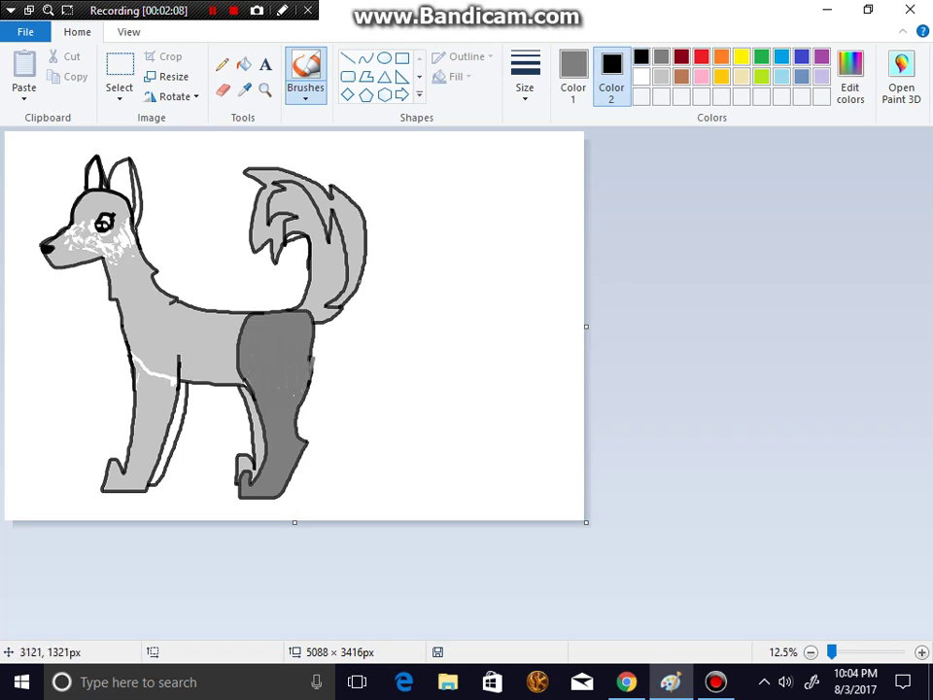
{"action": "left_click_drag", "start_coordinate": [313, 347], "coordinate": [304, 389]}
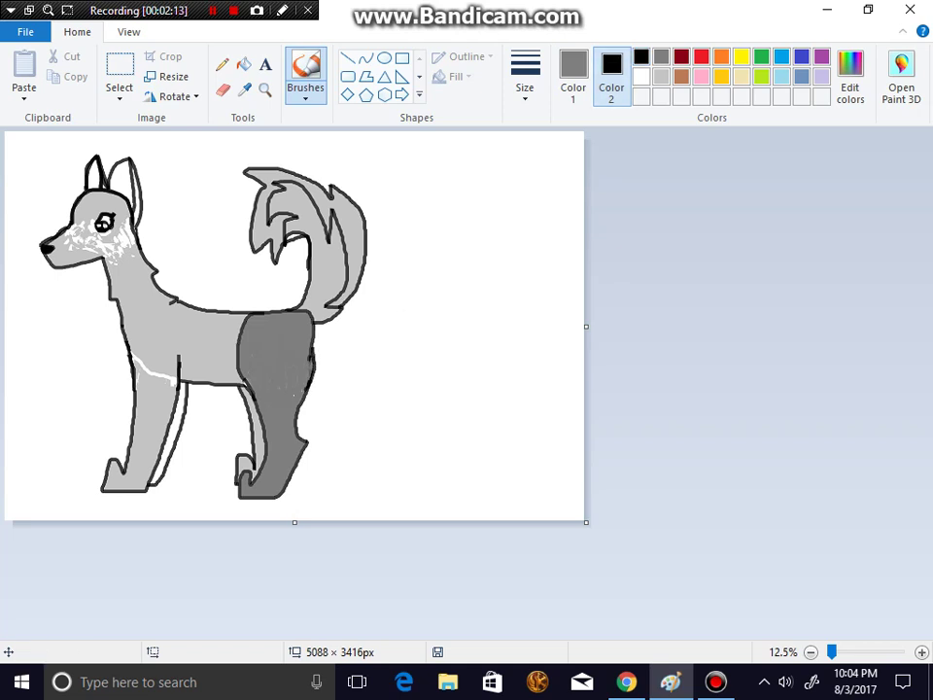
Paint over the white gaps on the chest and face and the old eye in light gray, and fill the far front leg to match
{"action": "left_click", "coordinate": [574, 78]}
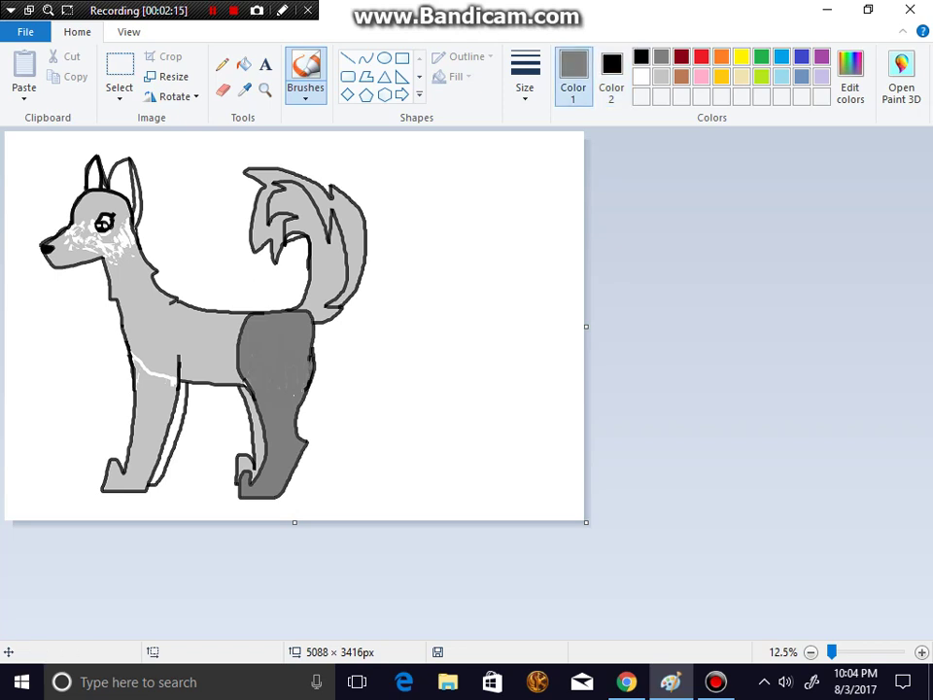
{"action": "left_click", "coordinate": [661, 76]}
{"action": "mouse_move", "coordinate": [124, 378]}
{"action": "left_mouse_down"}
{"action": "mouse_move", "coordinate": [146, 344]}
{"action": "mouse_move", "coordinate": [147, 376]}
{"action": "mouse_move", "coordinate": [129, 352]}
{"action": "mouse_move", "coordinate": [148, 389]}
{"action": "left_mouse_up"}
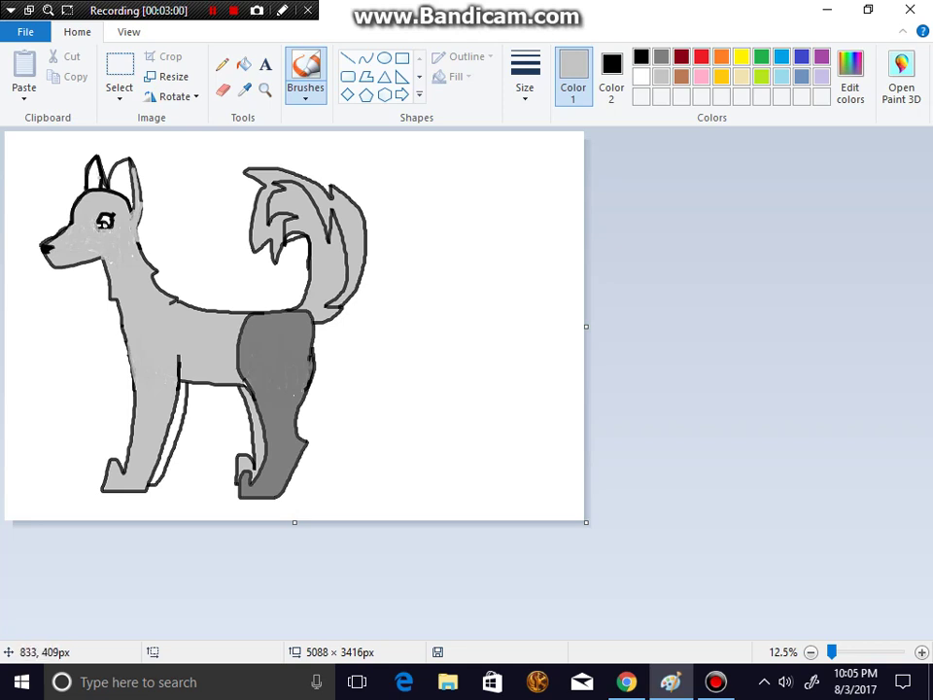
{"action": "mouse_move", "coordinate": [107, 226]}
{"action": "left_mouse_down"}
{"action": "mouse_move", "coordinate": [98, 233]}
{"action": "mouse_move", "coordinate": [96, 210]}
{"action": "mouse_move", "coordinate": [100, 237]}
{"action": "mouse_move", "coordinate": [123, 235]}
{"action": "mouse_move", "coordinate": [119, 209]}
{"action": "left_mouse_up"}
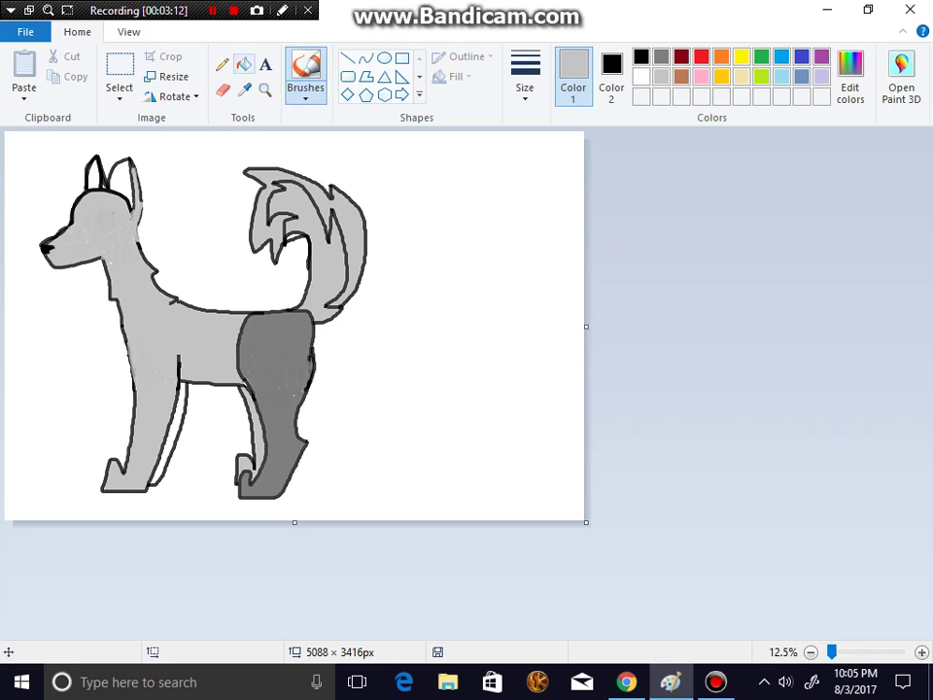
{"action": "left_click", "coordinate": [243, 64]}
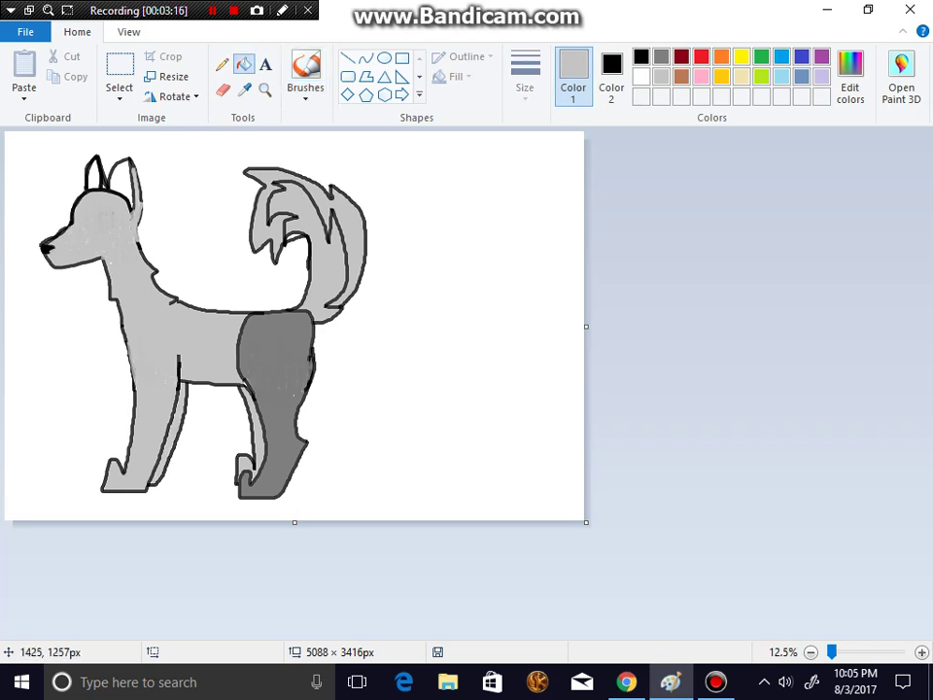
Set color 1 to black and color 2 to white, and draw a new eye with a white highlight and lashes on the face
{"action": "left_click", "coordinate": [611, 77]}
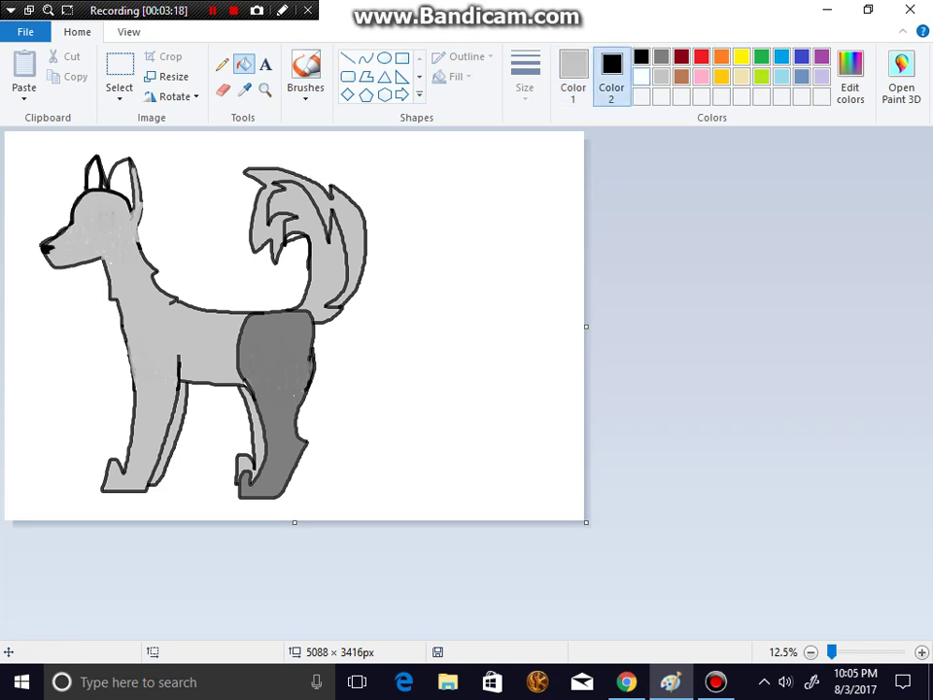
{"action": "left_click", "coordinate": [641, 77]}
{"action": "left_click", "coordinate": [573, 77]}
{"action": "left_click", "coordinate": [640, 56]}
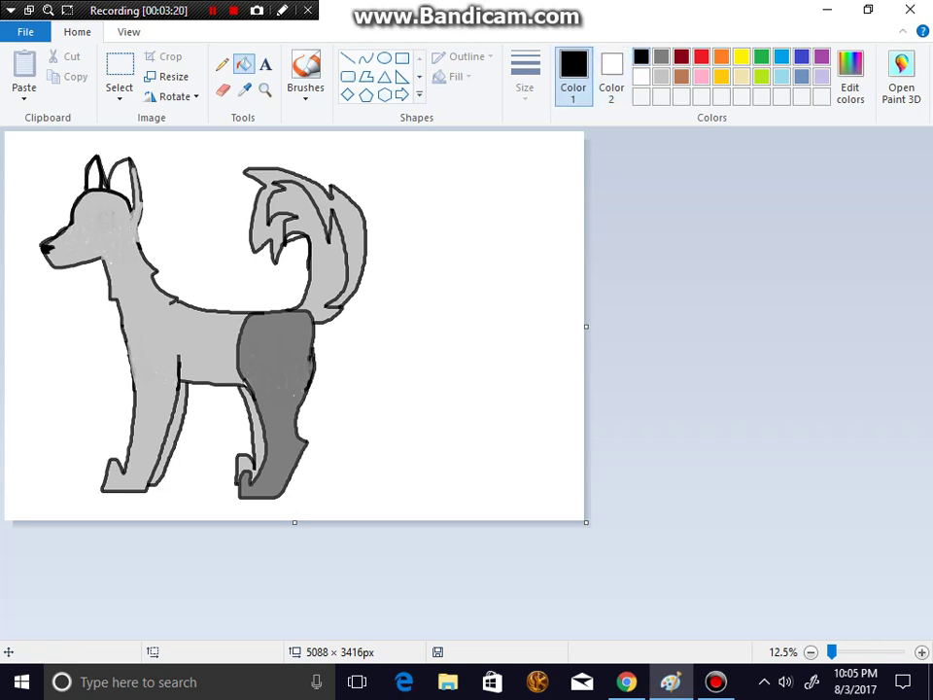
{"action": "left_click", "coordinate": [305, 88]}
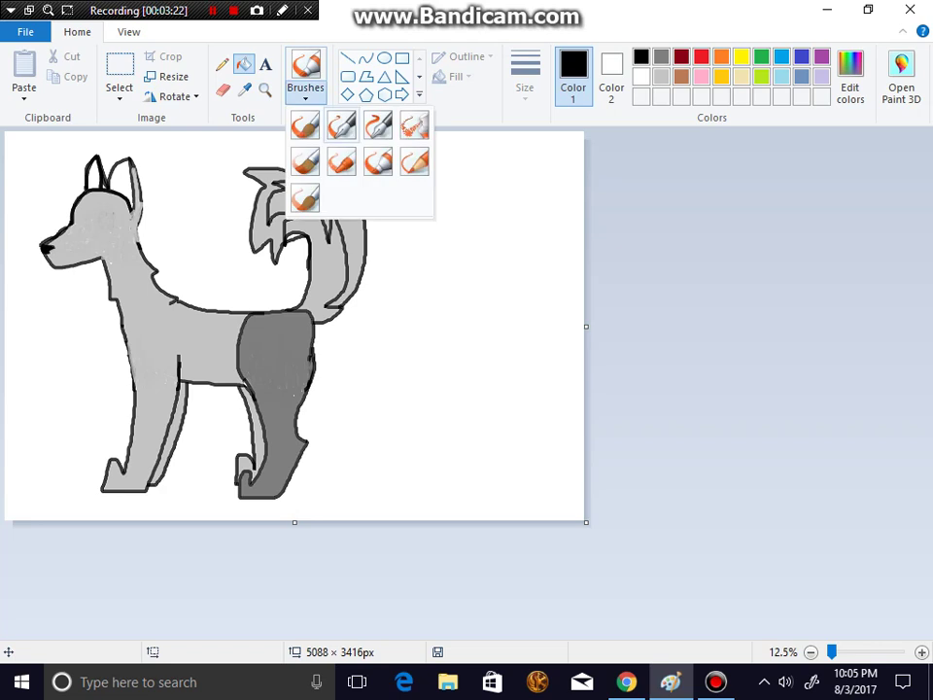
{"action": "left_click", "coordinate": [302, 128]}
{"action": "left_click", "coordinate": [99, 213]}
{"action": "key", "text": "ctrl+z"}
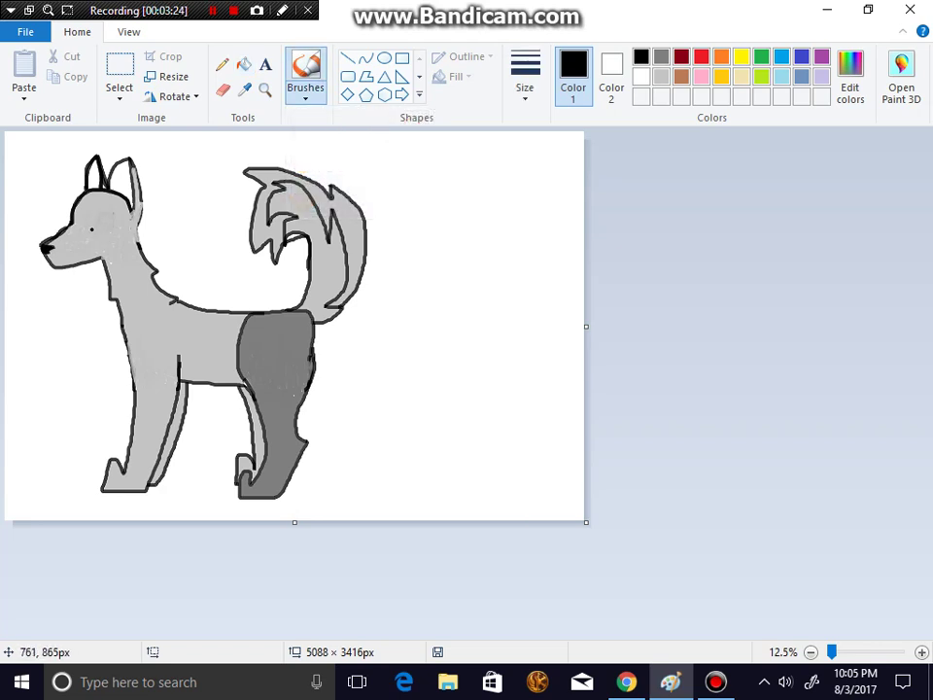
{"action": "mouse_move", "coordinate": [91, 224]}
{"action": "left_mouse_down"}
{"action": "mouse_move", "coordinate": [101, 223]}
{"action": "mouse_move", "coordinate": [91, 236]}
{"action": "mouse_move", "coordinate": [102, 239]}
{"action": "left_mouse_up"}
{"action": "mouse_move", "coordinate": [107, 228]}
{"action": "left_mouse_down"}
{"action": "mouse_move", "coordinate": [91, 237]}
{"action": "mouse_move", "coordinate": [87, 226]}
{"action": "left_mouse_up"}
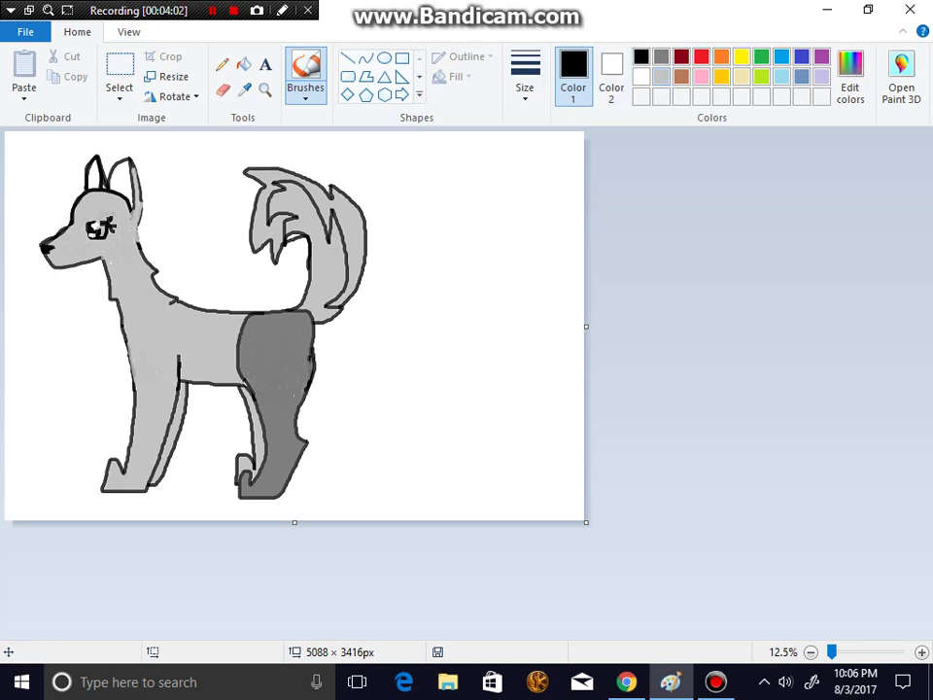
Fill the background around the dog with light blue
{"action": "left_click", "coordinate": [781, 77]}
{"action": "left_click", "coordinate": [243, 64]}
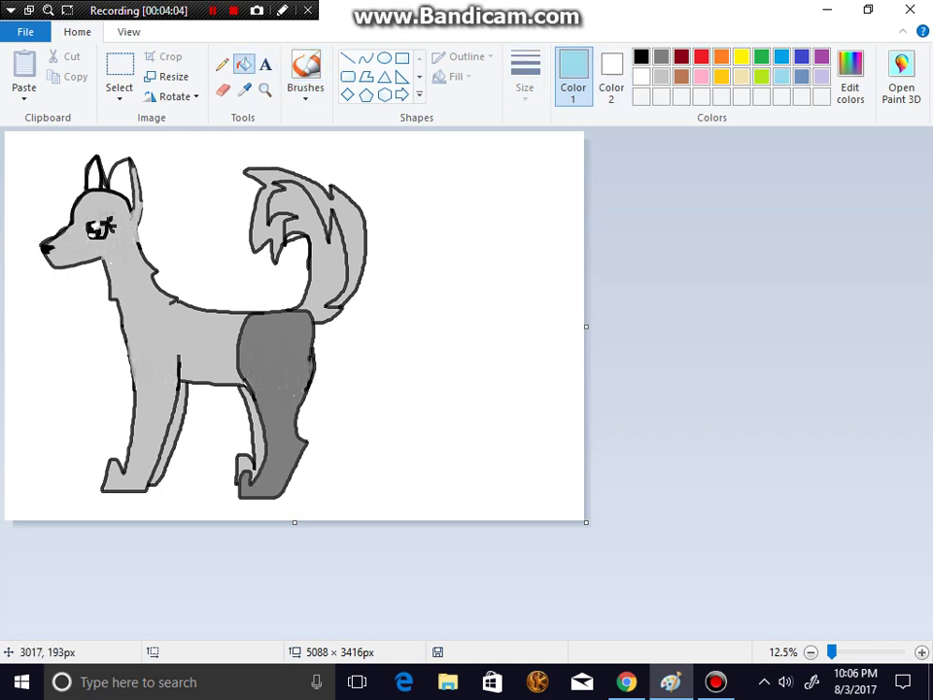
{"action": "left_click", "coordinate": [457, 212]}
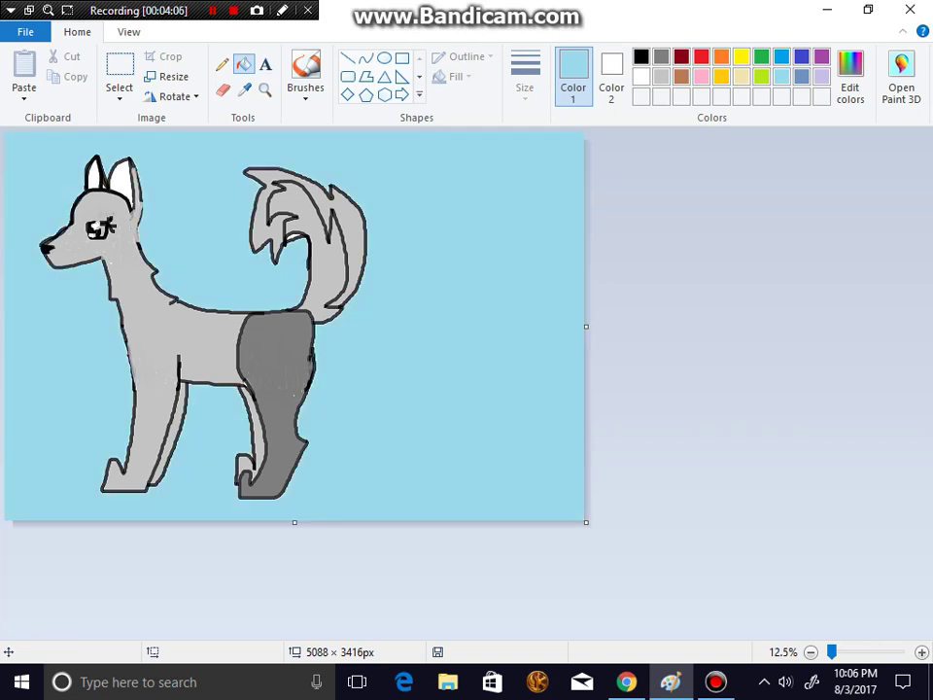
Fill the inside of both ears with pink
{"action": "left_click", "coordinate": [702, 77]}
{"action": "left_click", "coordinate": [114, 174]}
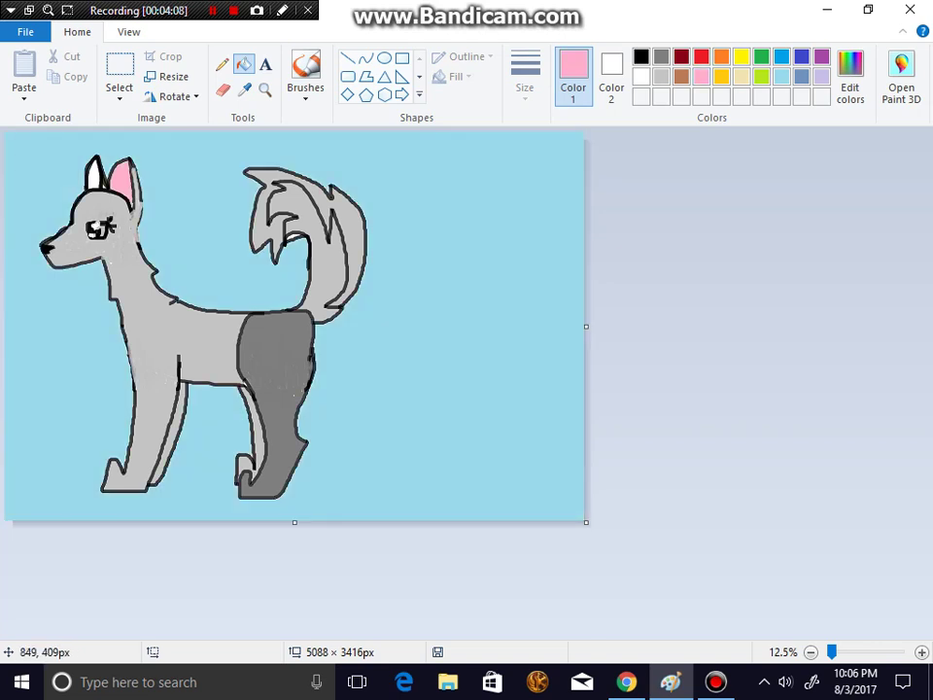
{"action": "left_click", "coordinate": [98, 181]}
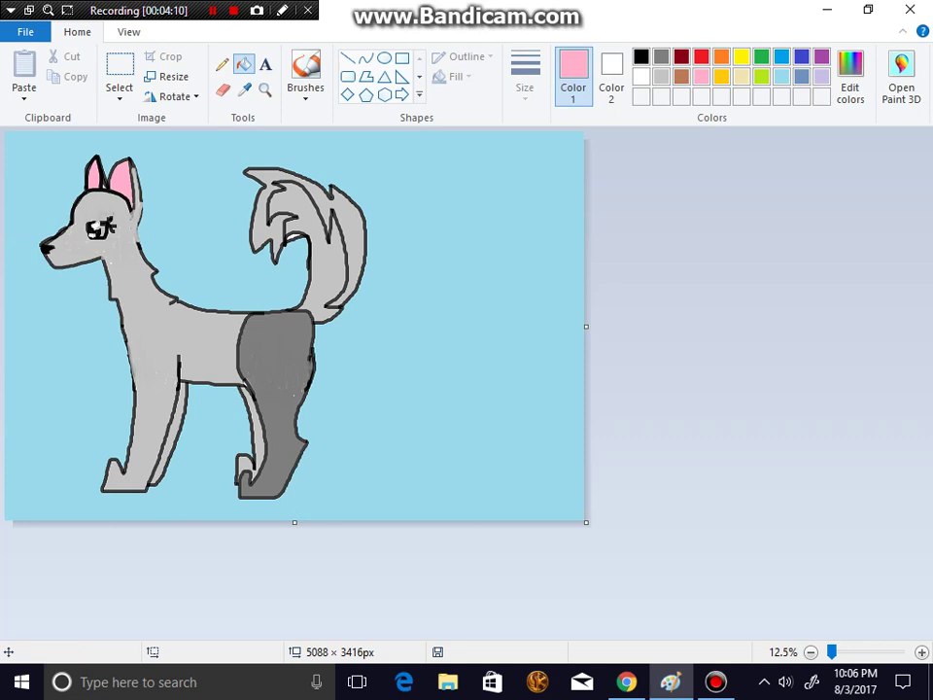
Draw a green ground line with the Marker brush across the canvas behind the dog's legs
{"action": "left_click", "coordinate": [761, 56]}
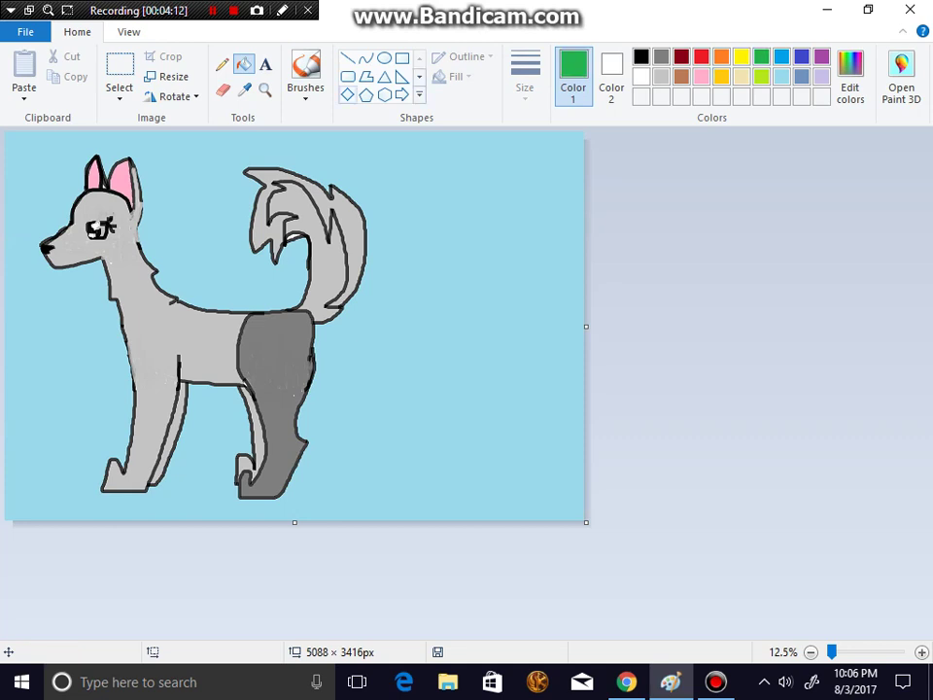
{"action": "left_click", "coordinate": [305, 89]}
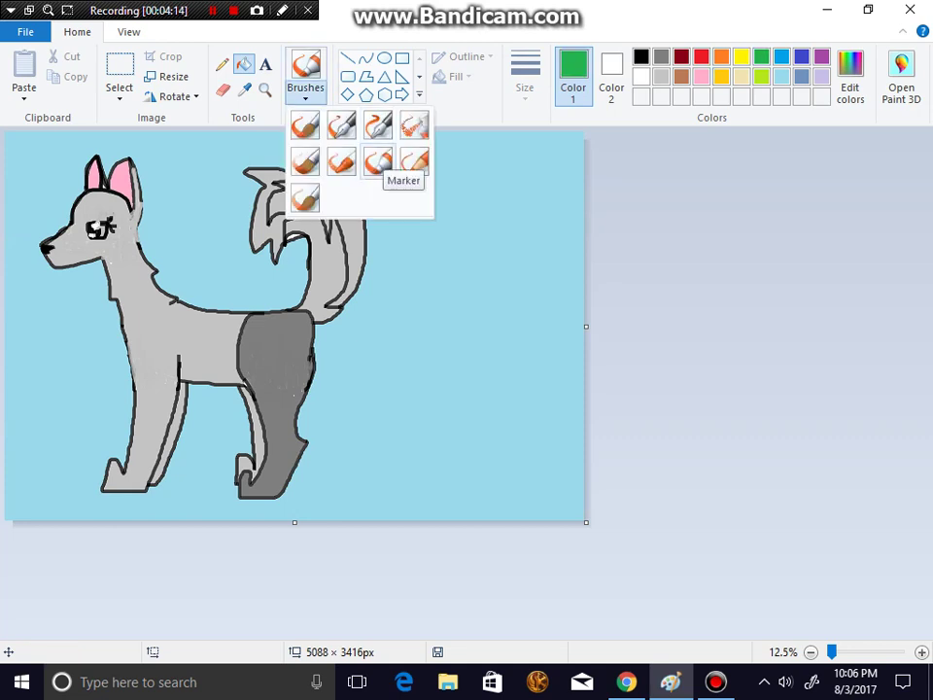
{"action": "left_click", "coordinate": [378, 161]}
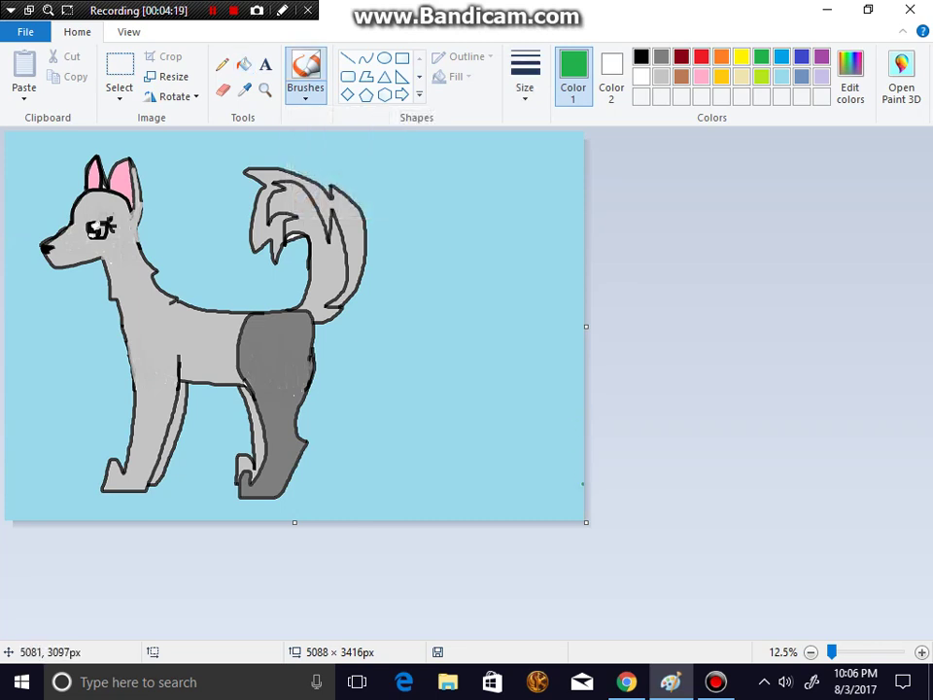
{"action": "left_click_drag", "start_coordinate": [582, 484], "coordinate": [295, 479]}
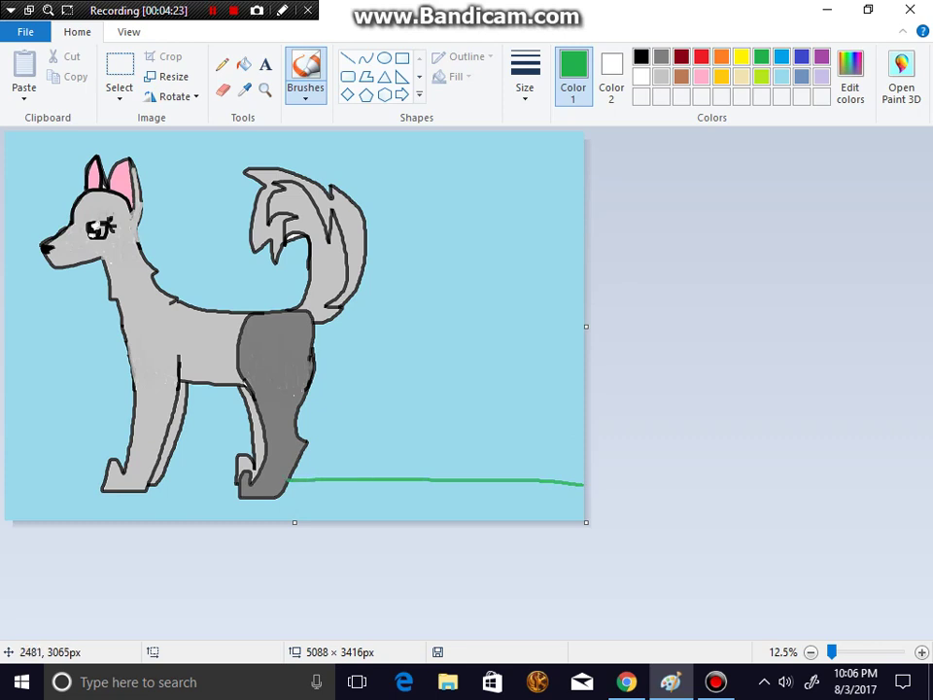
{"action": "left_click_drag", "start_coordinate": [235, 473], "coordinate": [171, 468]}
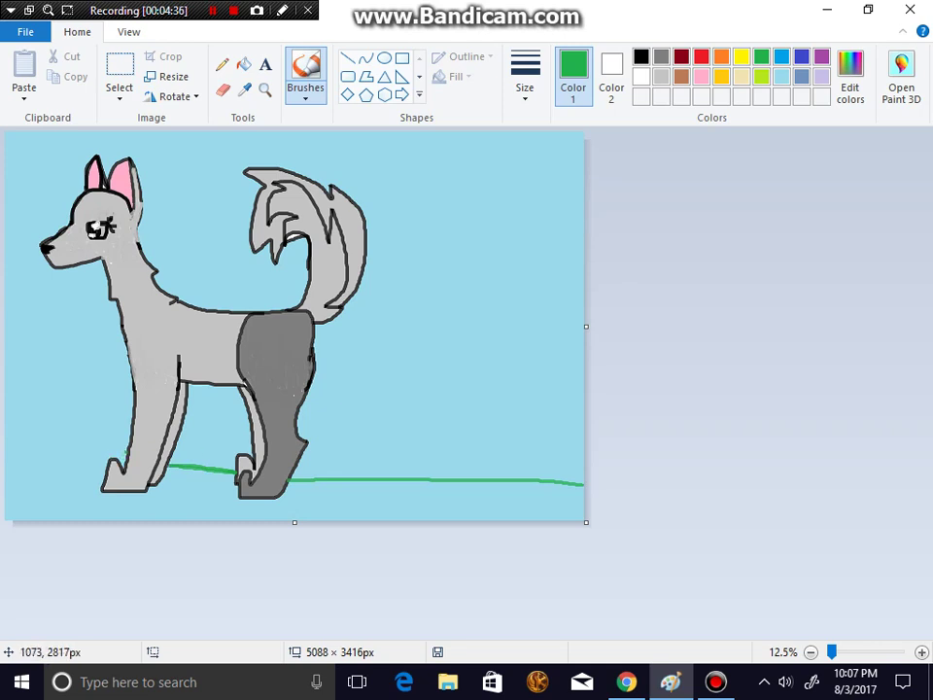
{"action": "left_click_drag", "start_coordinate": [127, 453], "coordinate": [3, 449]}
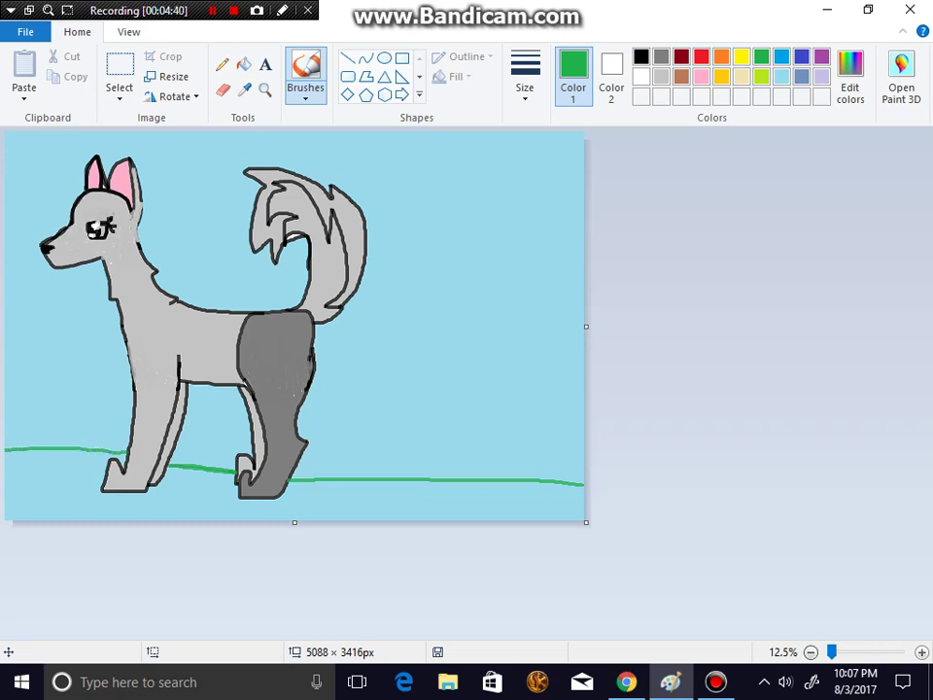
Try to fill the area below the ground line with green, and refill the background with light blue
{"action": "left_click", "coordinate": [244, 64]}
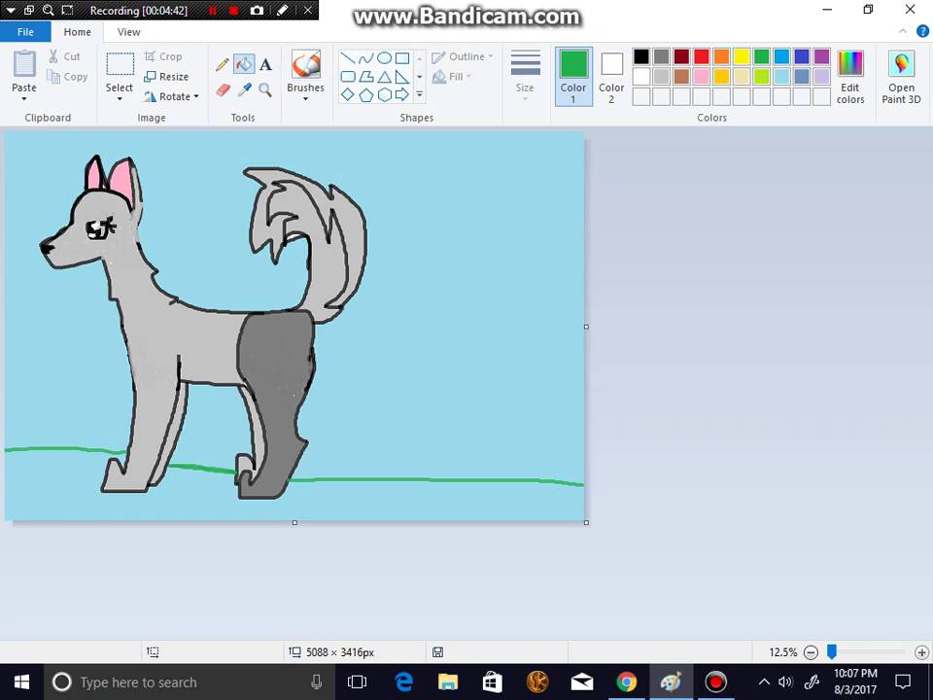
{"action": "left_click", "coordinate": [47, 489]}
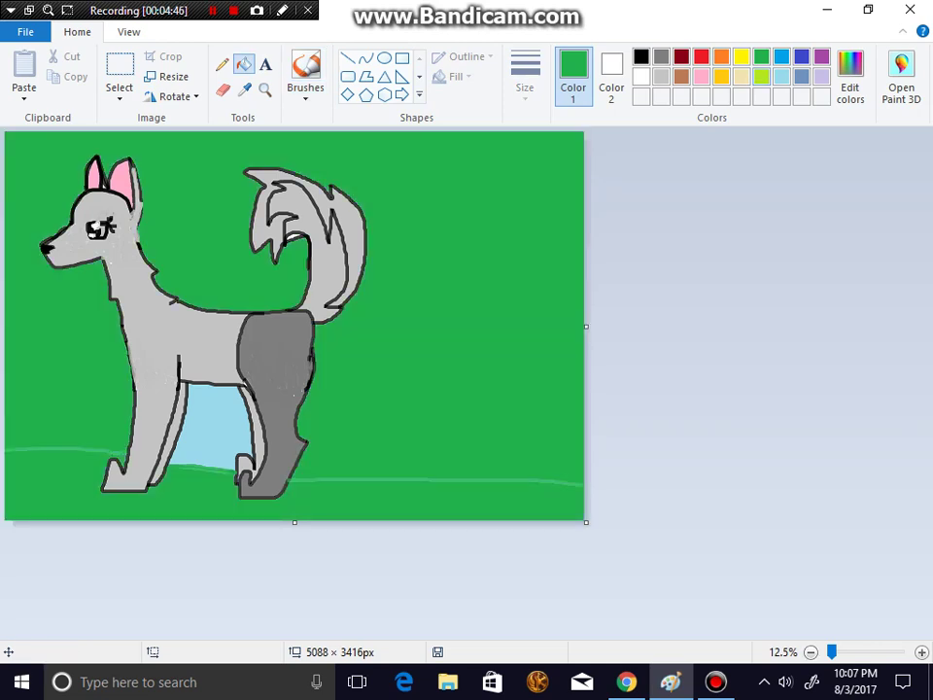
{"action": "left_click", "coordinate": [781, 77]}
{"action": "left_click", "coordinate": [453, 336]}
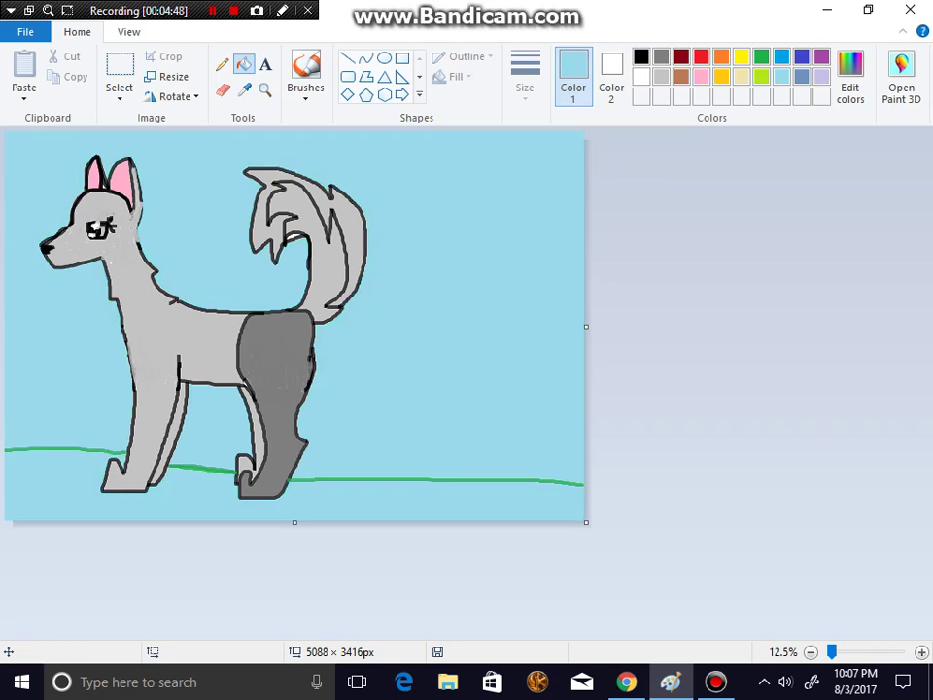
Go over the green ground line with the green Marker brush, thickening its far right end
{"action": "left_click", "coordinate": [761, 56]}
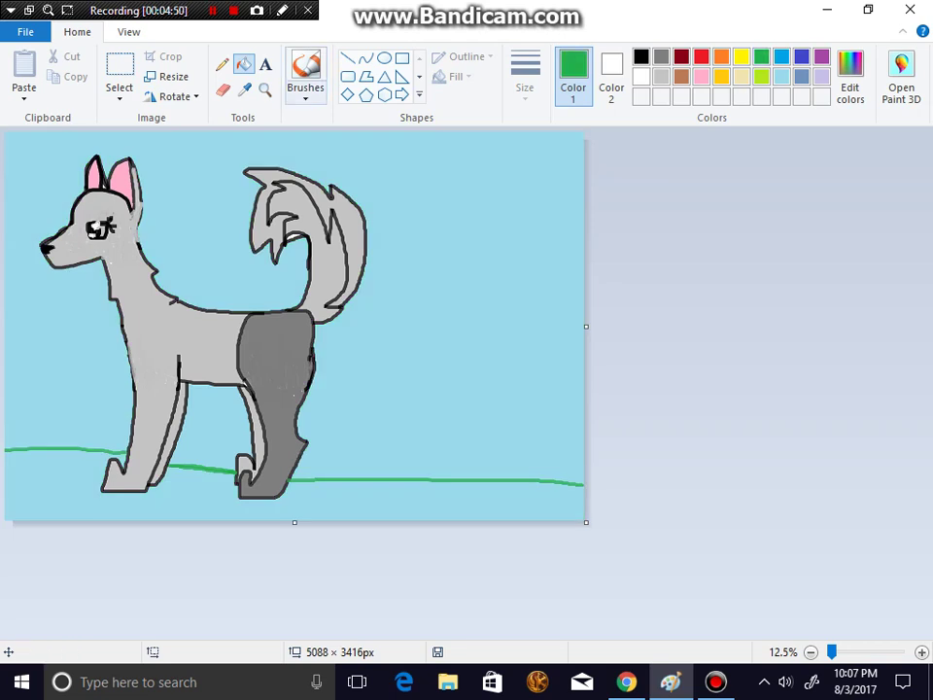
{"action": "left_click", "coordinate": [305, 90]}
{"action": "left_click", "coordinate": [415, 161]}
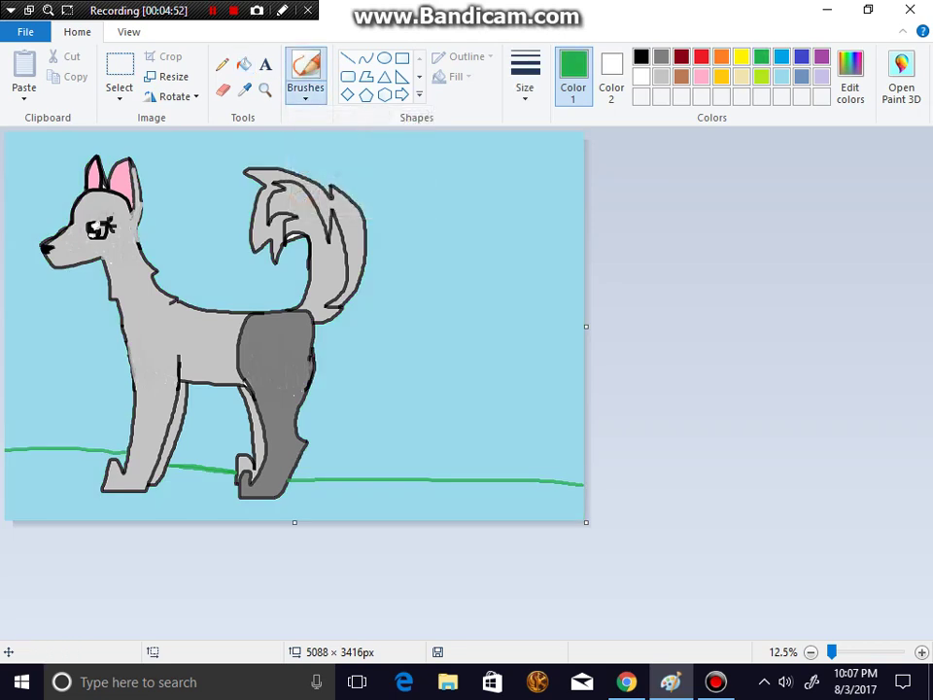
{"action": "left_click", "coordinate": [305, 90]}
{"action": "left_click", "coordinate": [378, 161]}
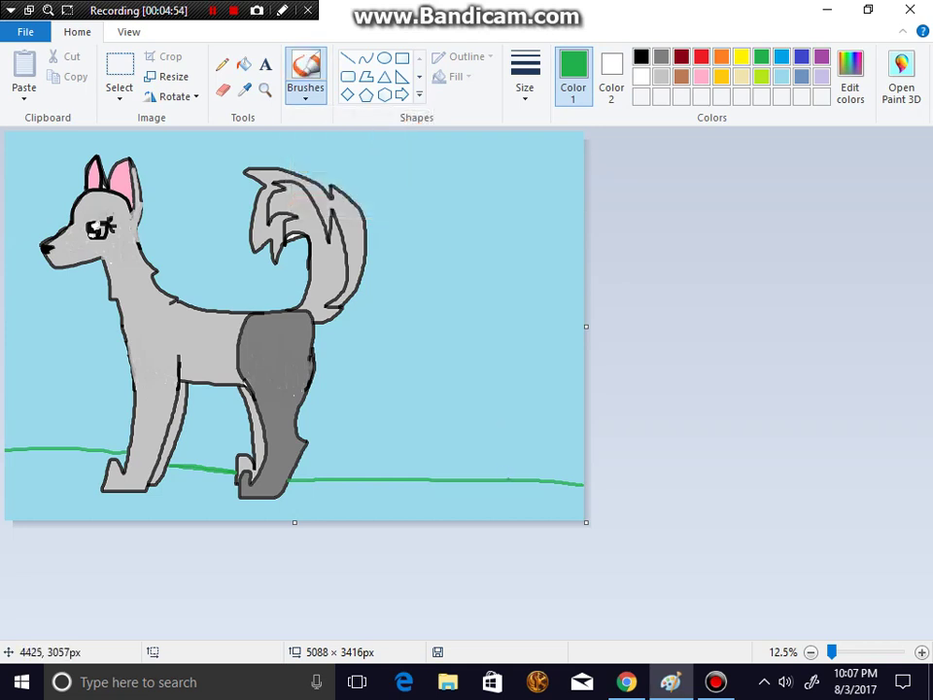
{"action": "left_click_drag", "start_coordinate": [516, 479], "coordinate": [585, 485]}
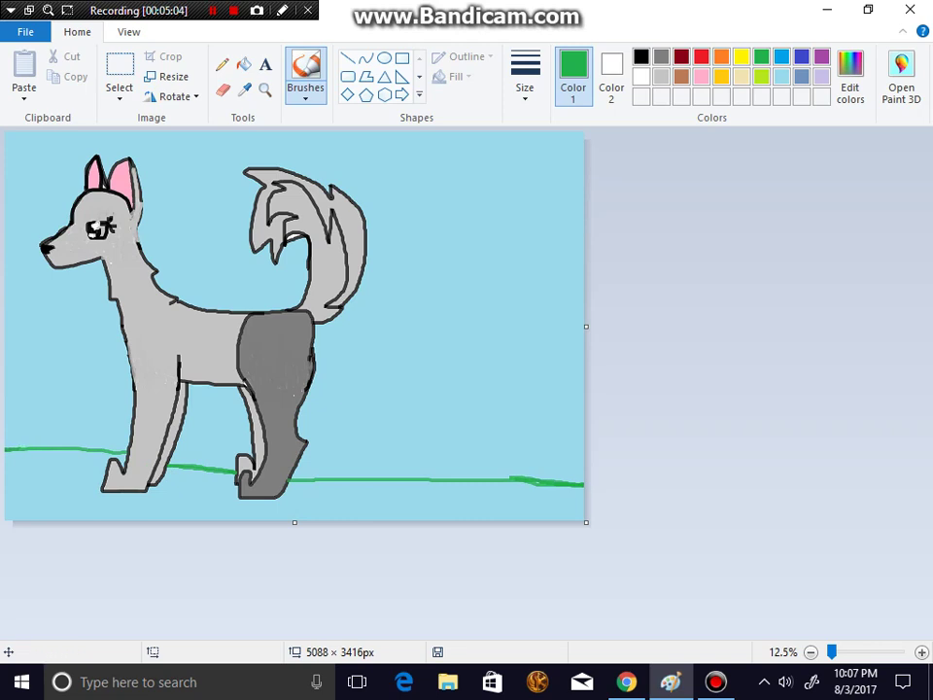
Try again to fill the ground below the thickened line with green, and restore the light blue background
{"action": "left_click", "coordinate": [244, 64]}
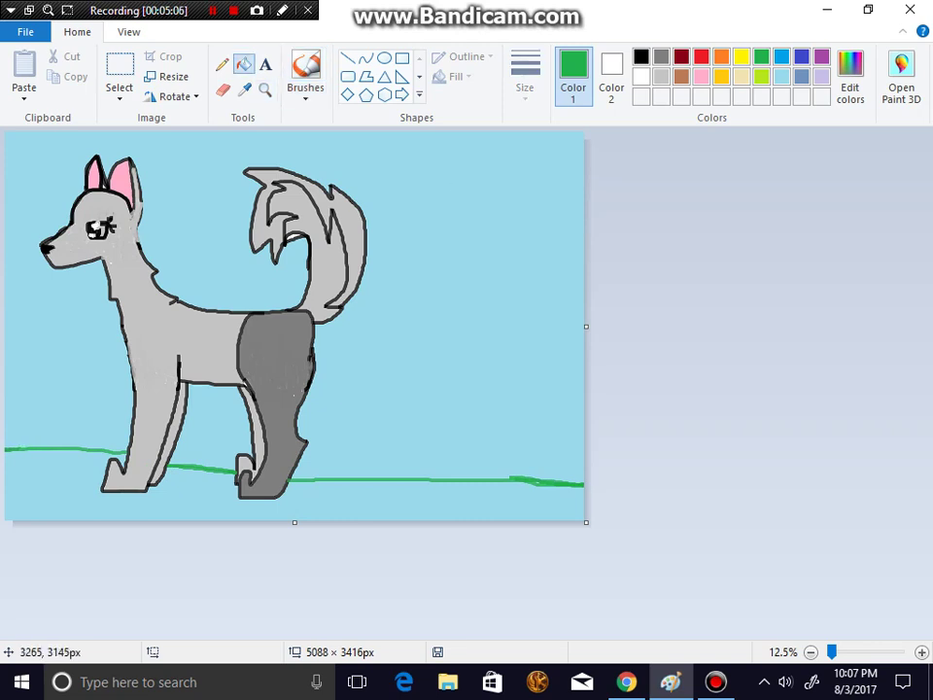
{"action": "left_click", "coordinate": [375, 492]}
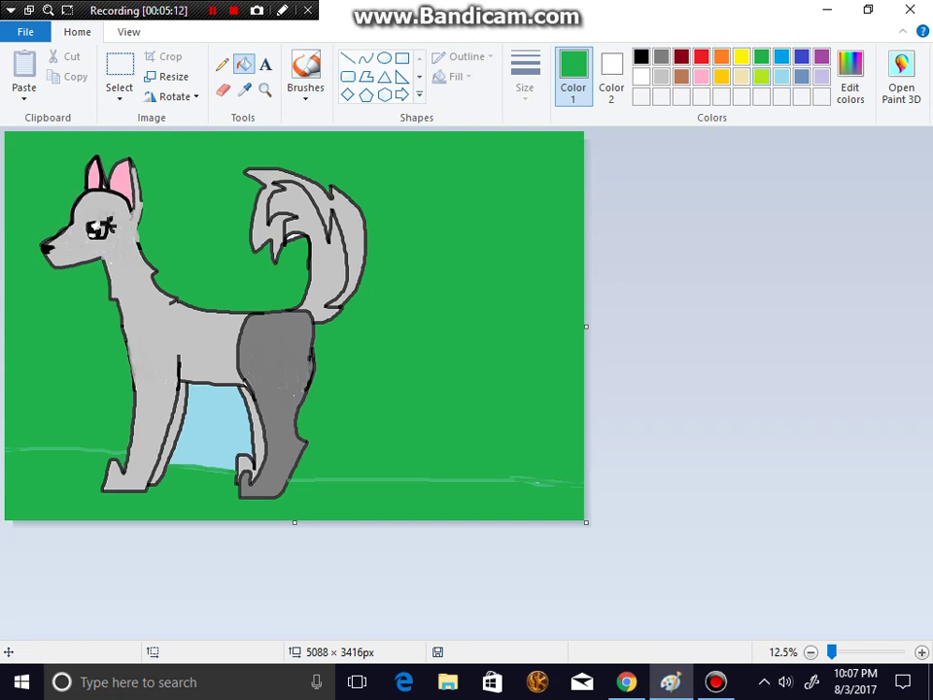
{"action": "key", "text": "ctrl+z"}
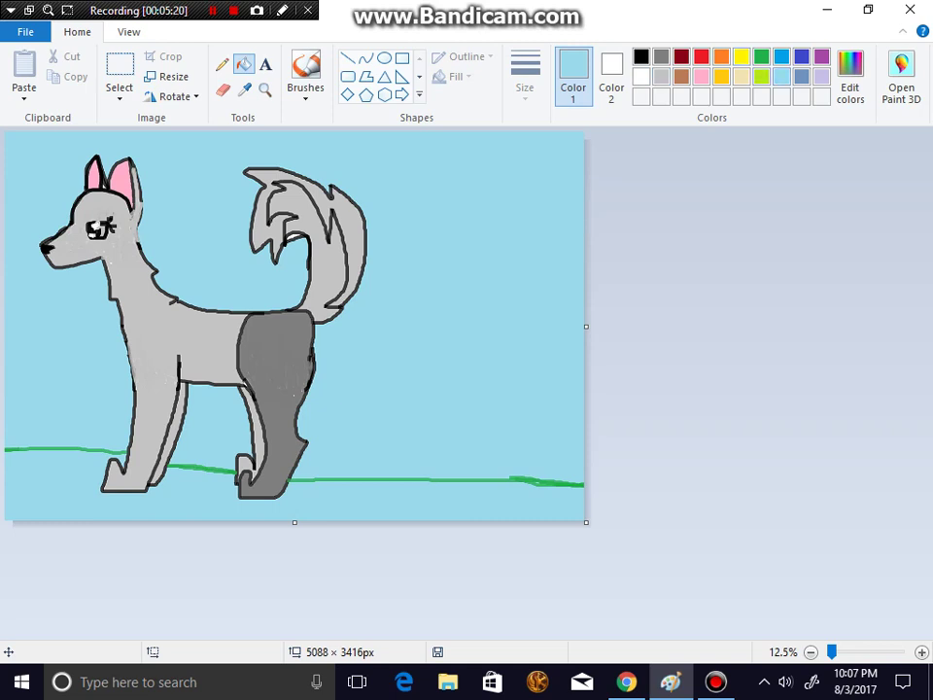
Fill parts of the green ground line behind the dog with light blue
{"action": "left_click", "coordinate": [821, 56]}
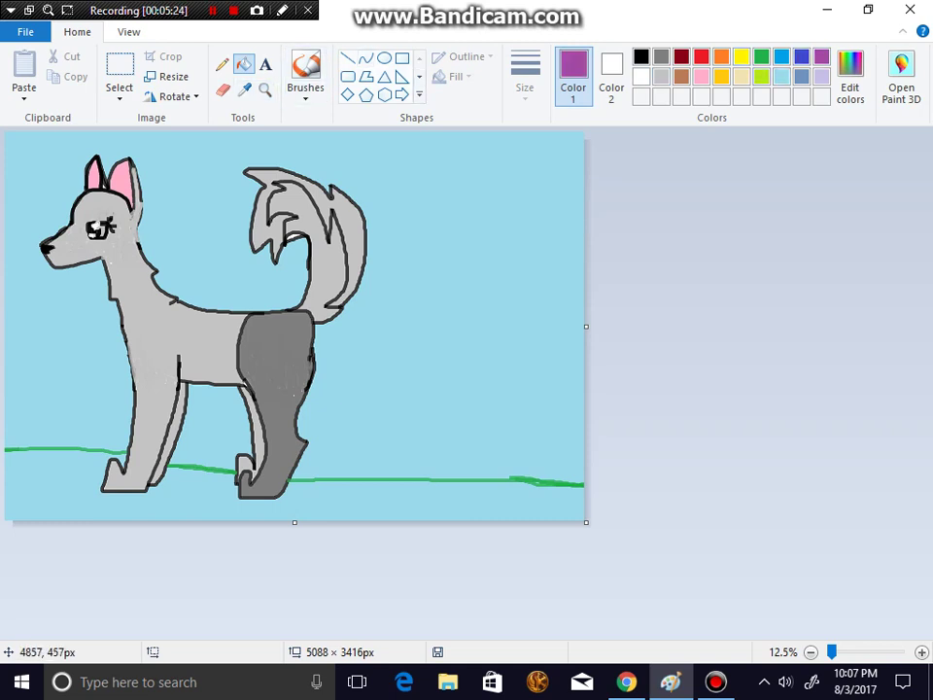
{"action": "left_click", "coordinate": [781, 77]}
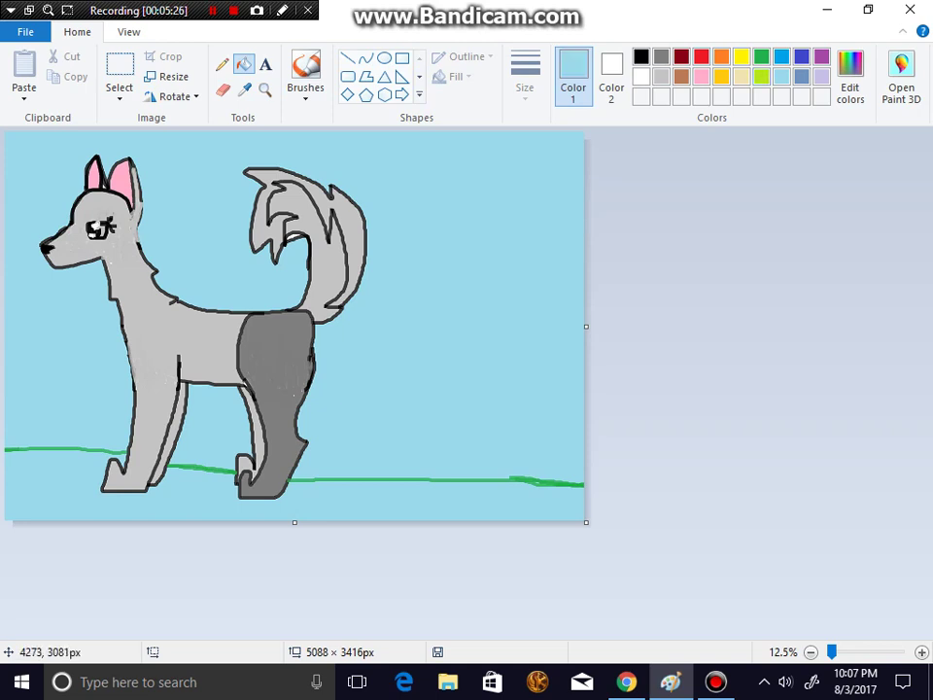
{"action": "left_click_drag", "start_coordinate": [478, 484], "coordinate": [402, 480]}
{"action": "left_click", "coordinate": [437, 480]}
{"action": "left_click", "coordinate": [502, 480]}
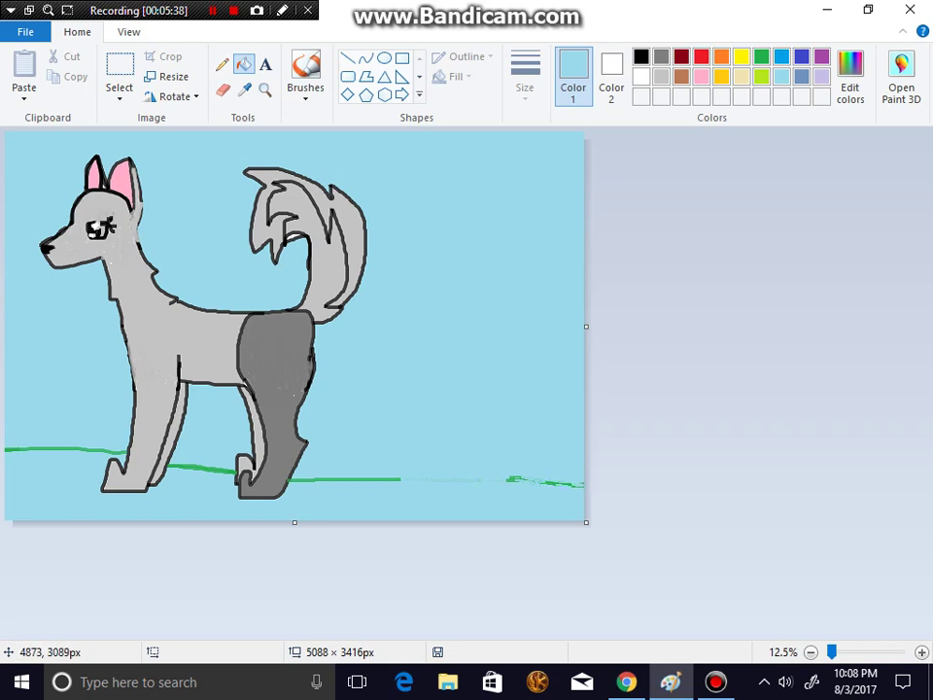
Paint over the rest of the green ground line with the light blue Marker brush, including between and in front of the legs
{"action": "left_click", "coordinate": [305, 89]}
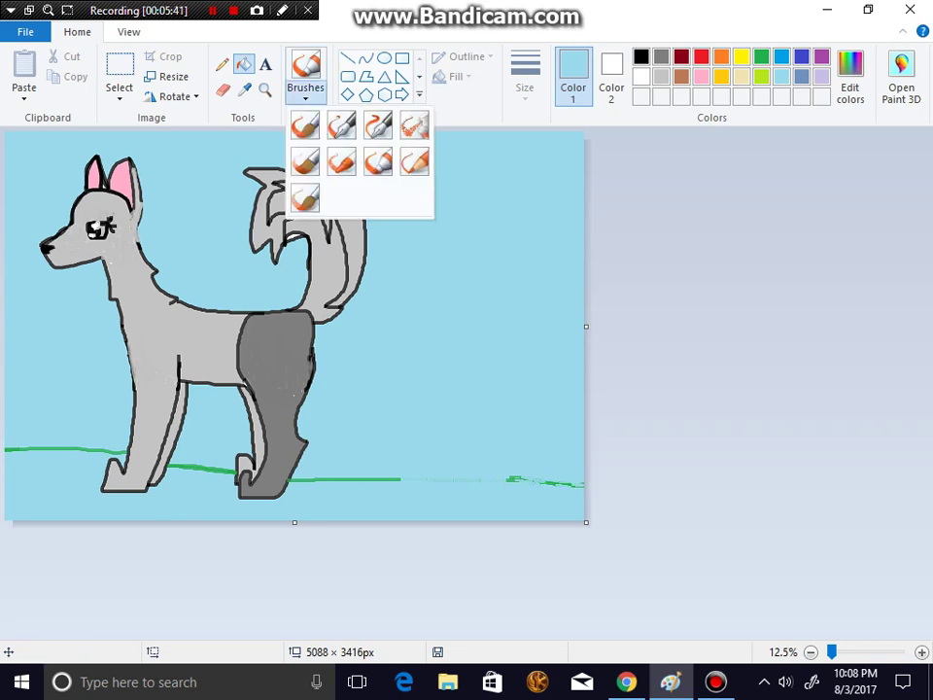
{"action": "left_click", "coordinate": [414, 160]}
{"action": "left_click", "coordinate": [305, 90]}
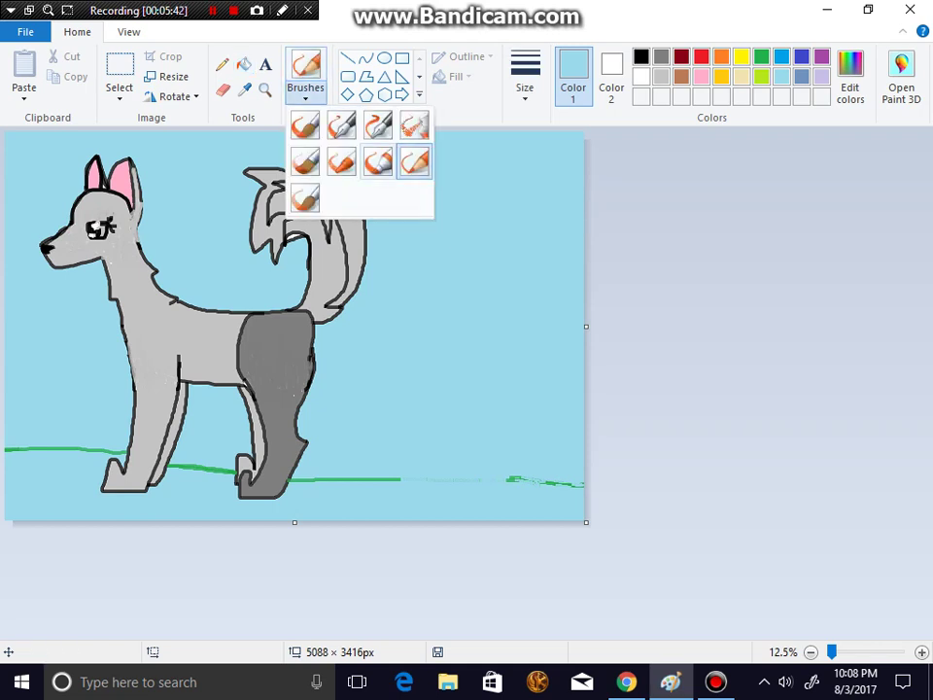
{"action": "left_click", "coordinate": [414, 158]}
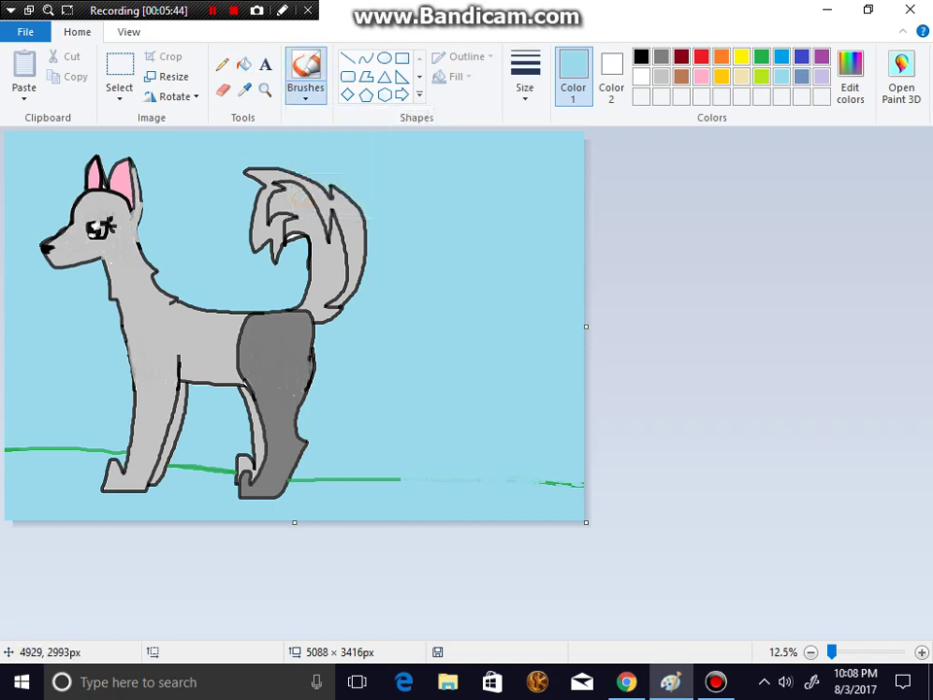
{"action": "left_click_drag", "start_coordinate": [566, 472], "coordinate": [558, 487]}
{"action": "mouse_move", "coordinate": [391, 478]}
{"action": "left_mouse_down"}
{"action": "mouse_move", "coordinate": [383, 479]}
{"action": "mouse_move", "coordinate": [400, 482]}
{"action": "mouse_move", "coordinate": [316, 482]}
{"action": "left_mouse_up"}
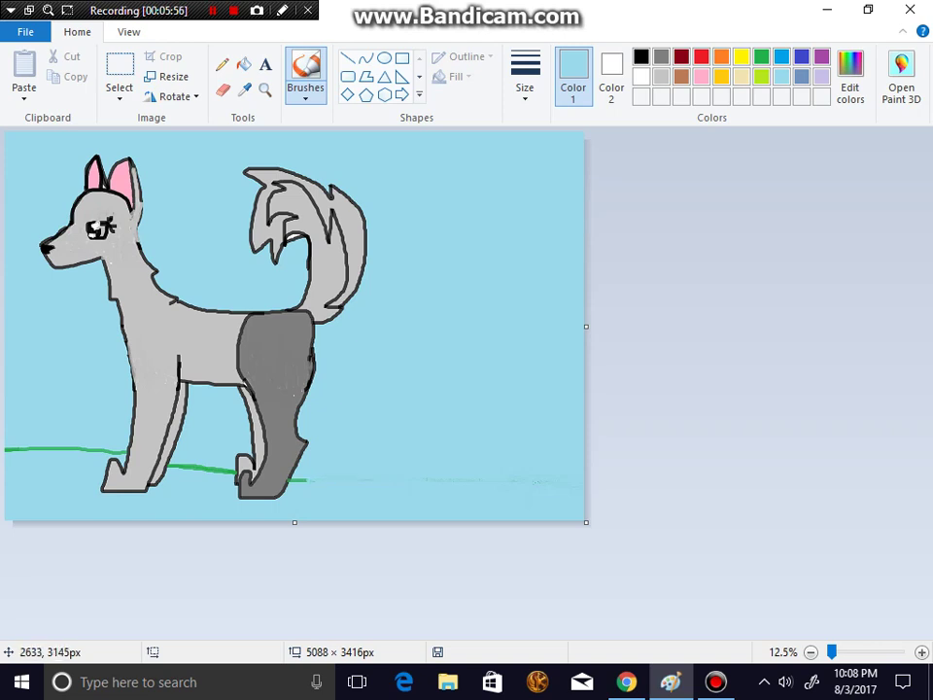
{"action": "left_click_drag", "start_coordinate": [306, 492], "coordinate": [298, 483]}
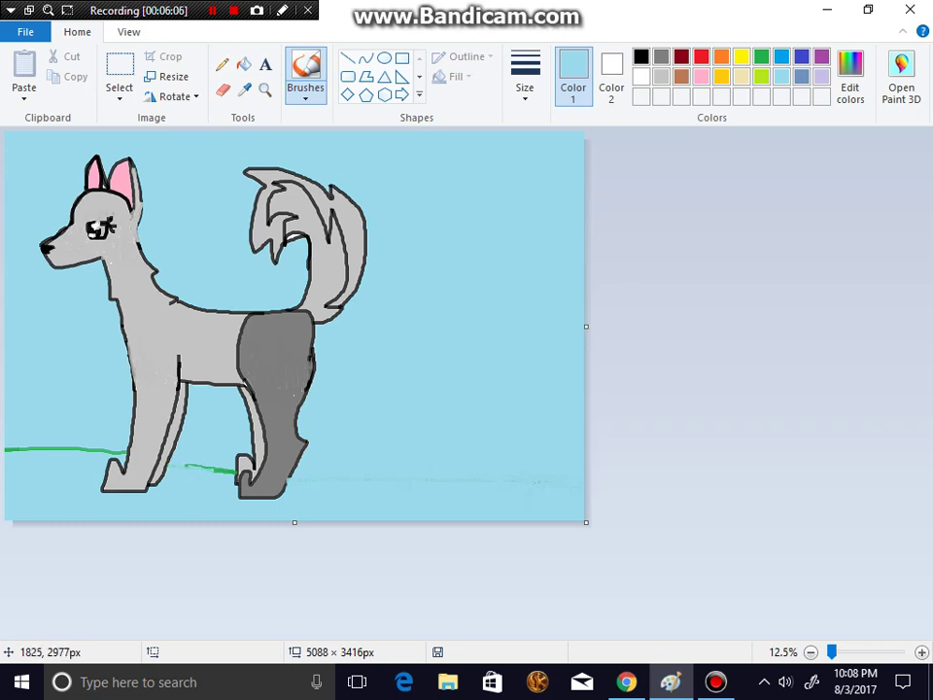
{"action": "left_click_drag", "start_coordinate": [183, 465], "coordinate": [228, 471]}
{"action": "mouse_move", "coordinate": [119, 450]}
{"action": "left_mouse_down"}
{"action": "mouse_move", "coordinate": [12, 452]}
{"action": "mouse_move", "coordinate": [23, 449]}
{"action": "left_mouse_up"}
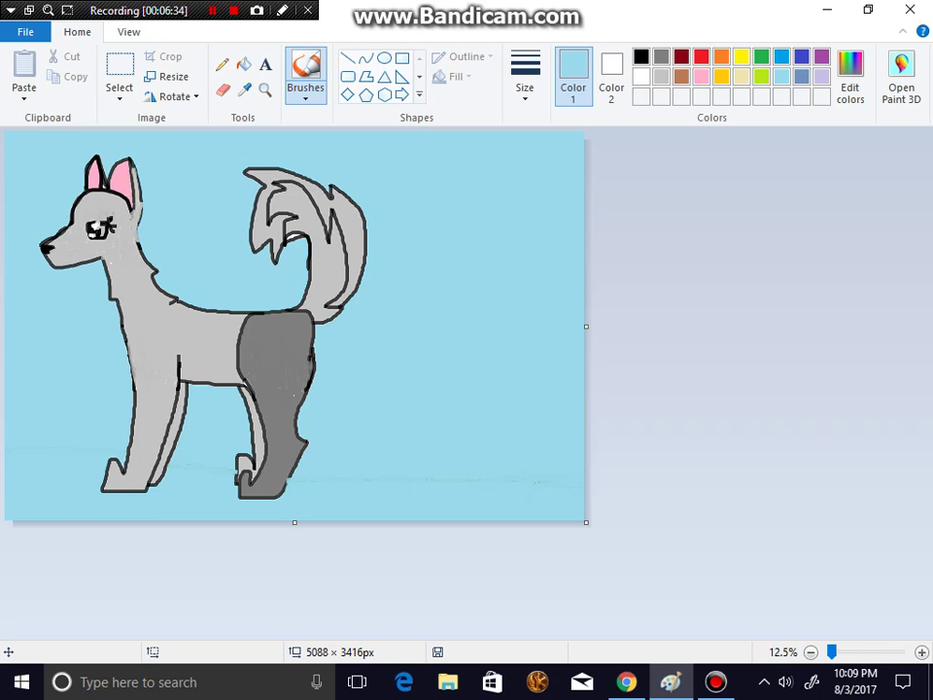
Fill the outer part of the tail and the far front and hind legs with dark gray
{"action": "left_click", "coordinate": [662, 58]}
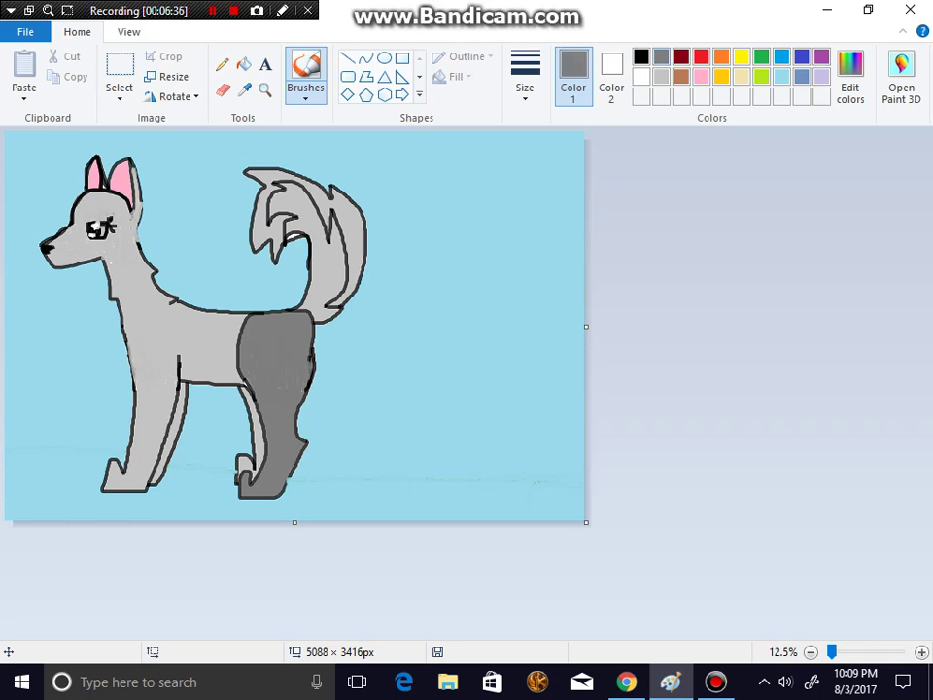
{"action": "left_click", "coordinate": [243, 64]}
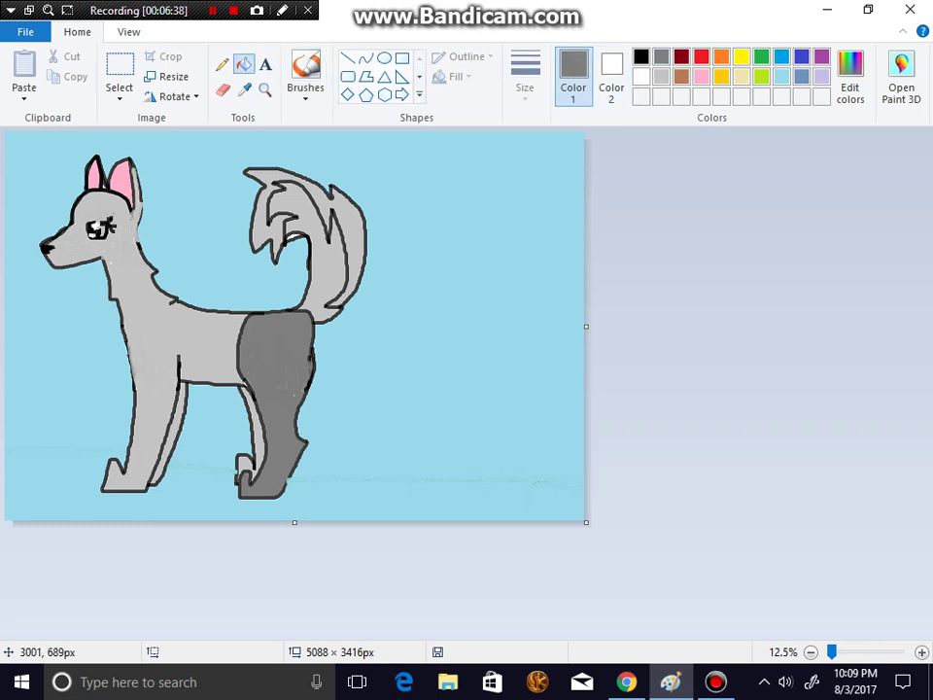
{"action": "left_click", "coordinate": [365, 223]}
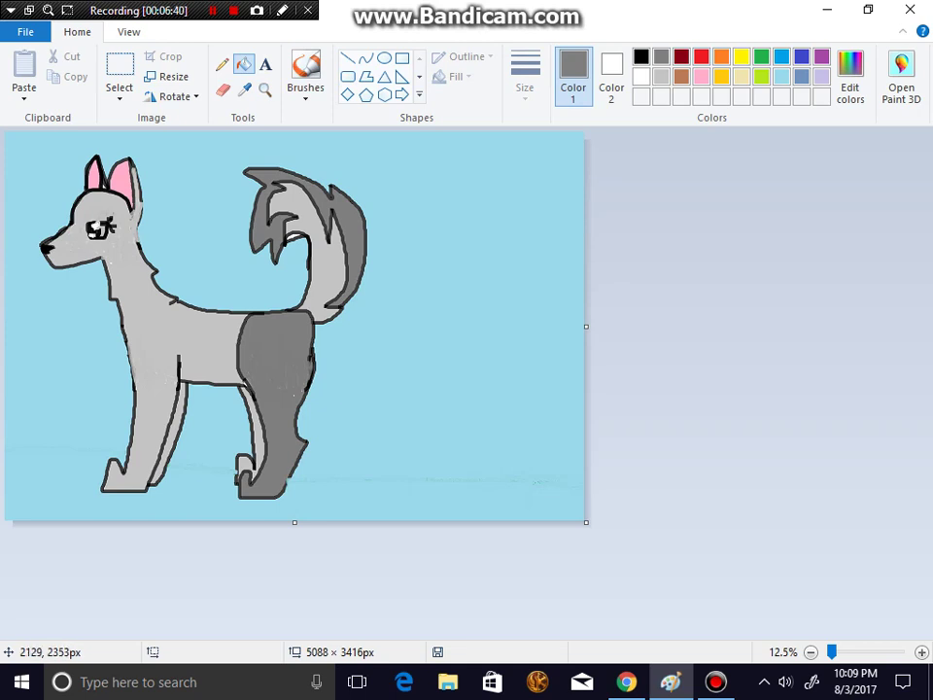
{"action": "left_click", "coordinate": [182, 412]}
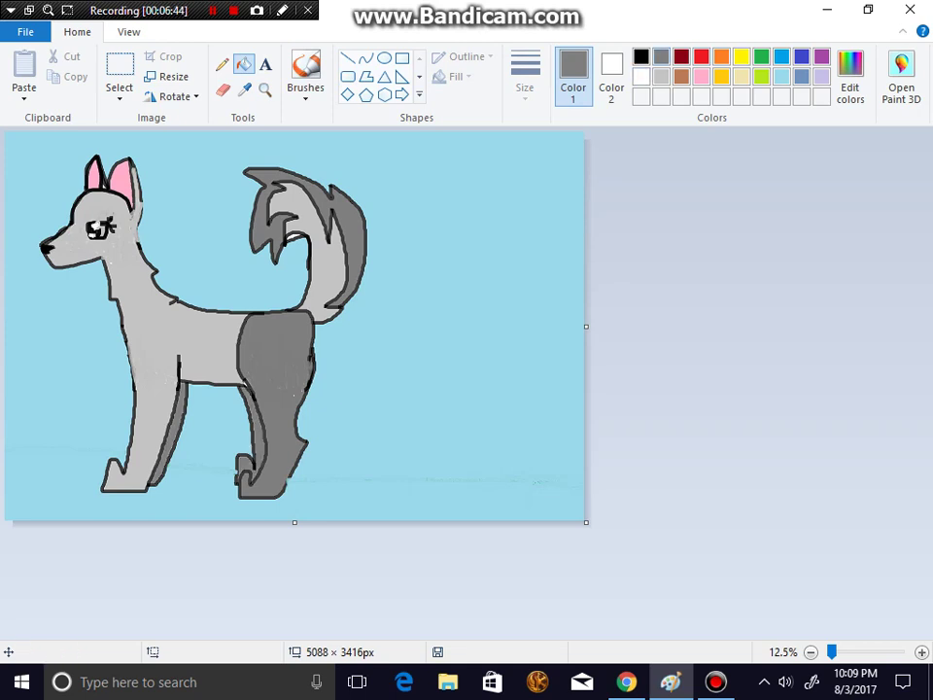
Fill the haunch and the near hind leg with light gray
{"action": "left_click", "coordinate": [661, 77]}
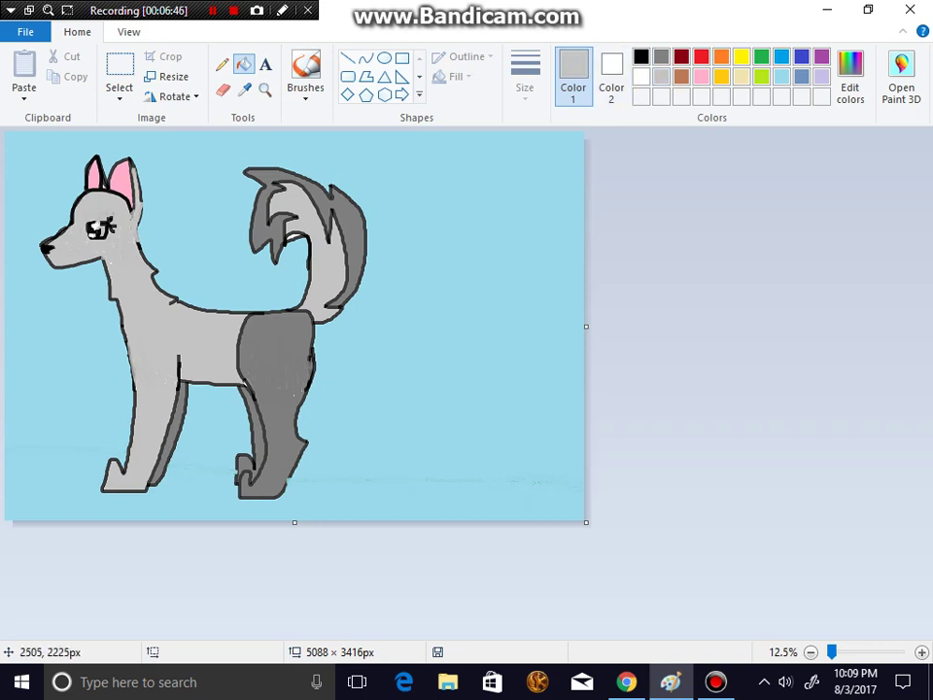
{"action": "left_click", "coordinate": [288, 347]}
{"action": "left_click", "coordinate": [263, 347]}
{"action": "left_click", "coordinate": [282, 448]}
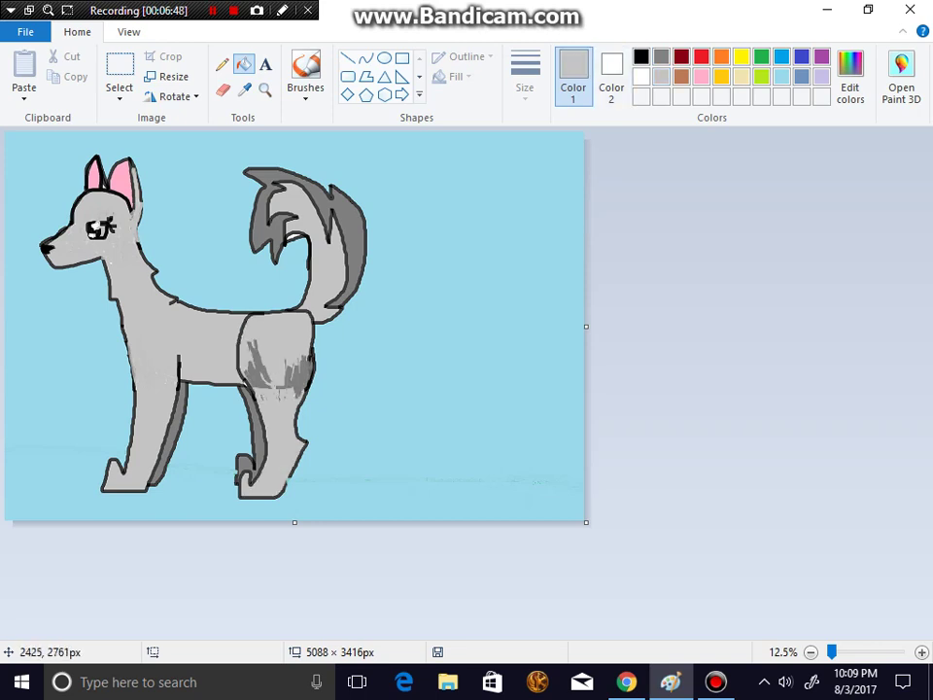
Paint over the dark gray patches on the haunch with the light gray Marker brush, and set color 1 to black
{"action": "left_click", "coordinate": [378, 162]}
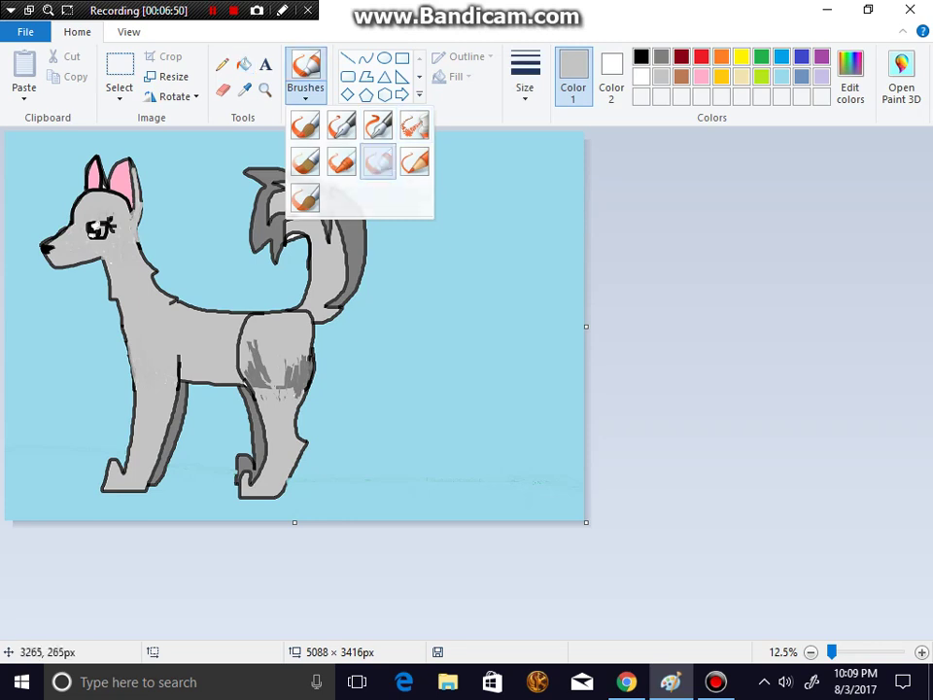
{"action": "left_click_drag", "start_coordinate": [241, 334], "coordinate": [257, 361]}
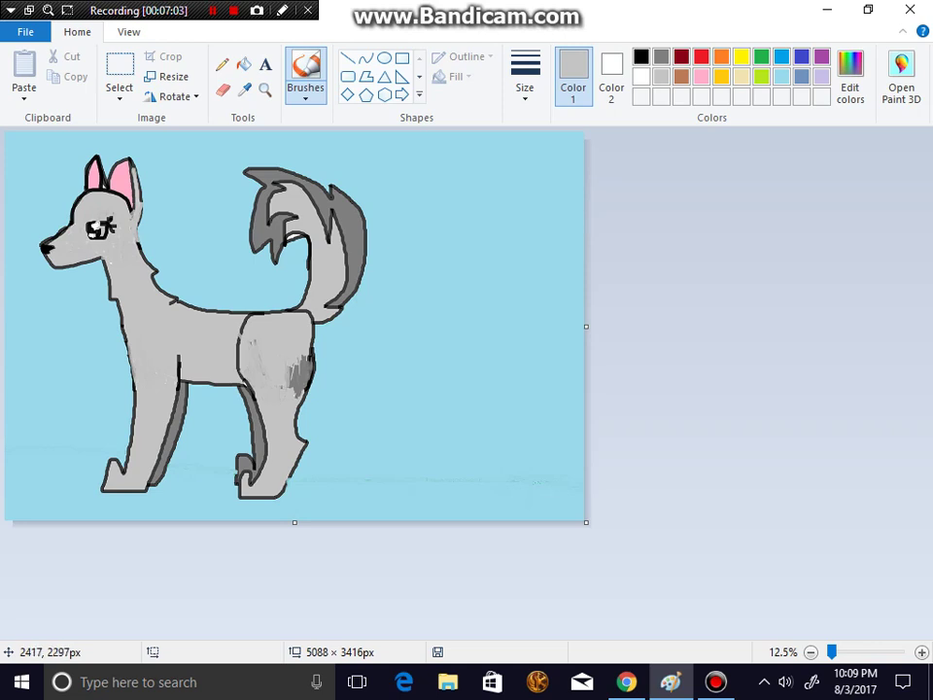
{"action": "left_click_drag", "start_coordinate": [293, 371], "coordinate": [288, 365]}
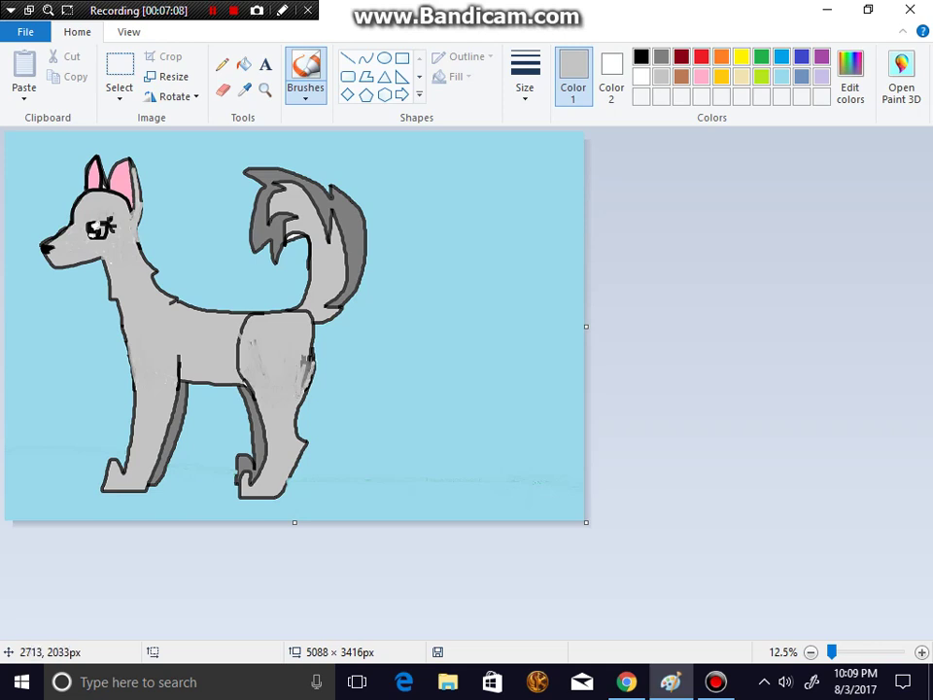
{"action": "mouse_move", "coordinate": [308, 349]}
{"action": "left_mouse_down"}
{"action": "mouse_move", "coordinate": [308, 384]}
{"action": "mouse_move", "coordinate": [308, 360]}
{"action": "left_mouse_up"}
{"action": "left_click_drag", "start_coordinate": [311, 340], "coordinate": [349, 329]}
{"action": "left_click", "coordinate": [641, 56]}
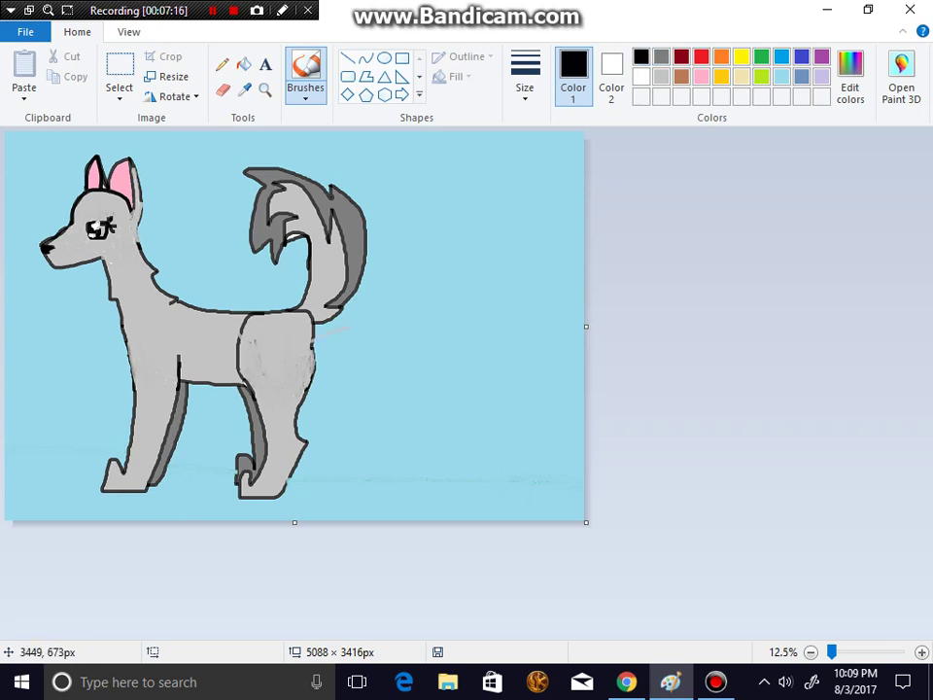
Paint the white gap inside the tail curl and the stray streak behind the haunch light blue, and shade the top of the muzzle dark gray
{"action": "left_click", "coordinate": [220, 337]}
{"action": "left_click", "coordinate": [318, 330]}
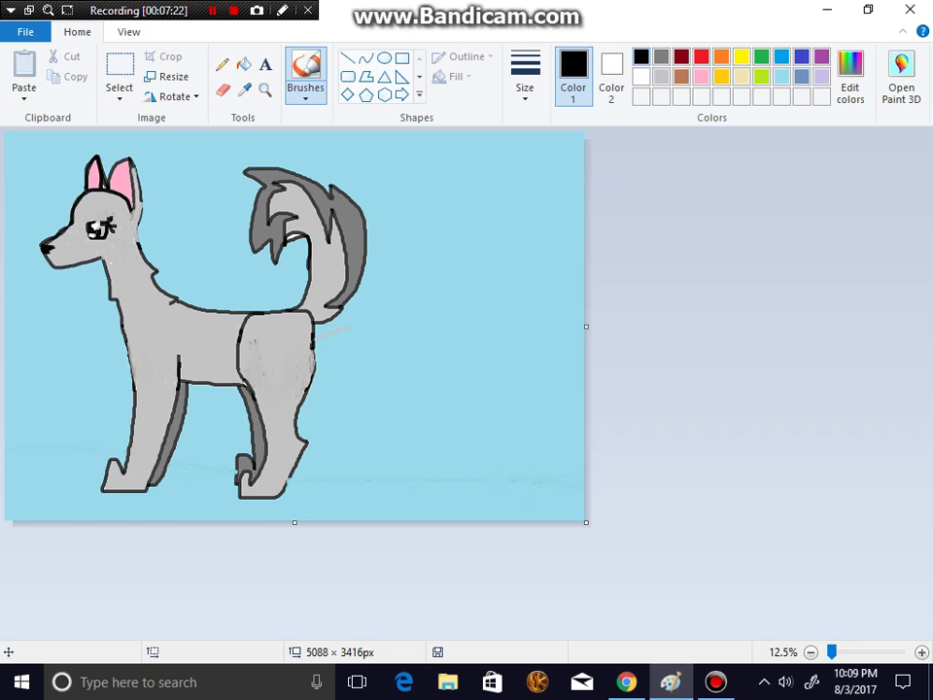
{"action": "left_click", "coordinate": [781, 77]}
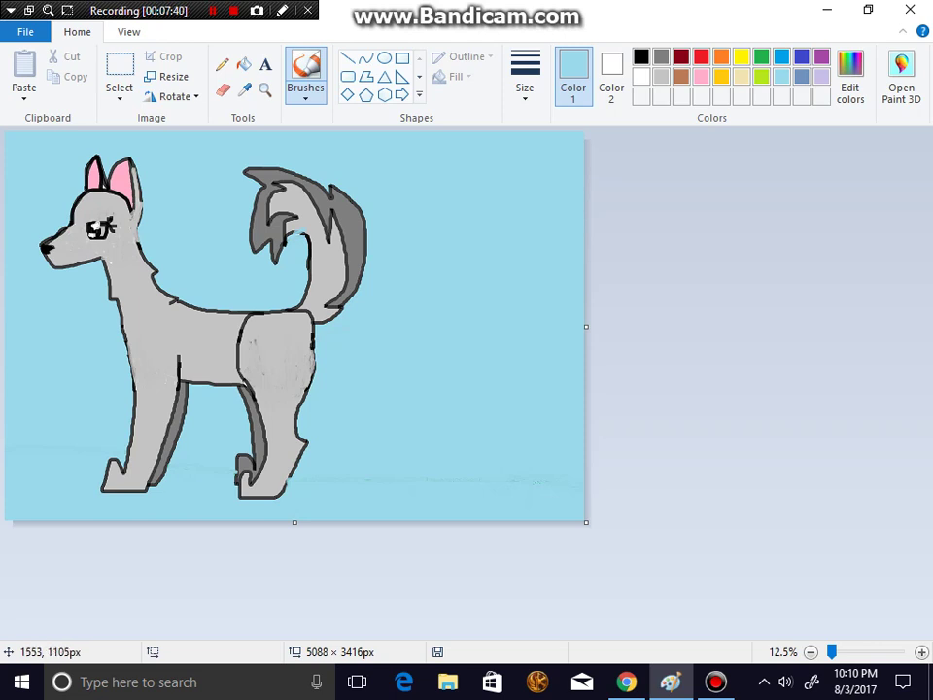
{"action": "left_click", "coordinate": [661, 57]}
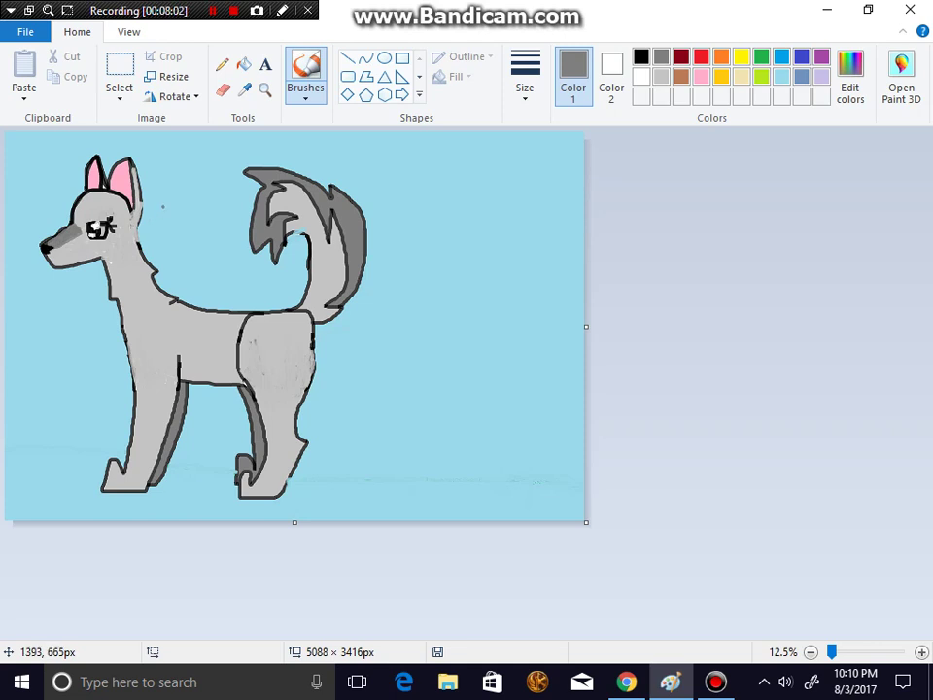
Close the drawing, saving it to the Desktop as a PNG named "My best art yet"
{"action": "left_click", "coordinate": [911, 10]}
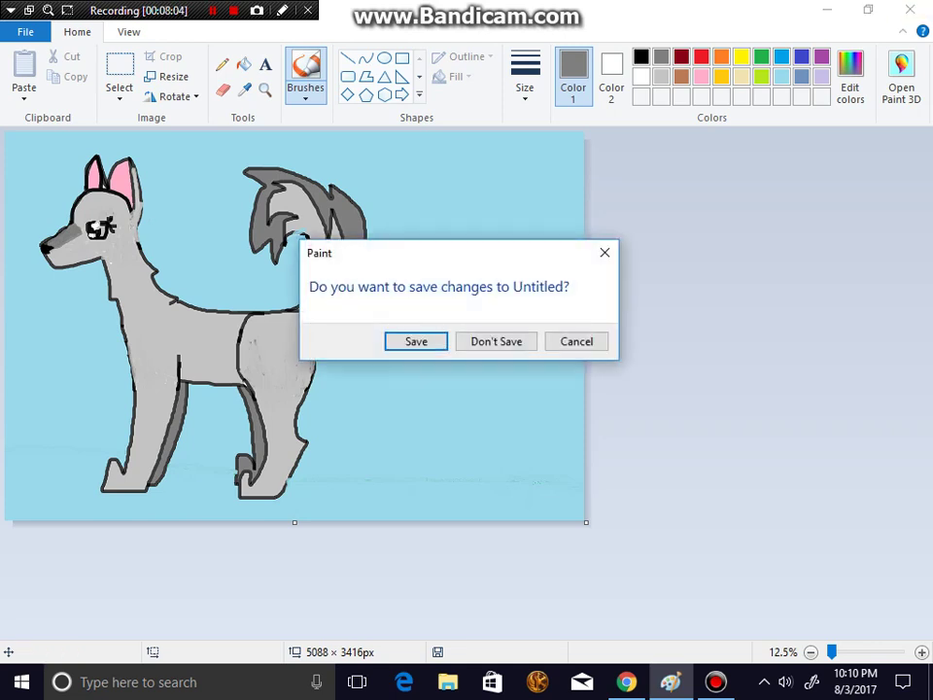
{"action": "left_click", "coordinate": [416, 340]}
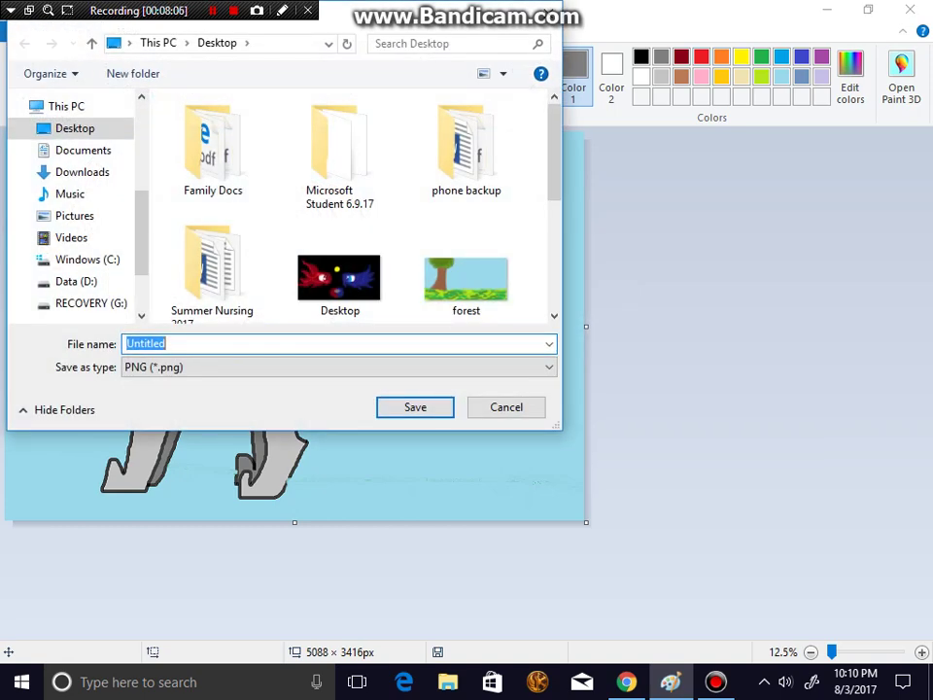
{"action": "key", "text": "BackSpace"}
{"action": "key", "text": "BackSpace"}
{"action": "key", "text": "BackSpace"}
{"action": "key", "text": "BackSpace"}
{"action": "key", "text": "BackSpace"}
{"action": "key", "text": "BackSpace"}
{"action": "key", "text": "BackSpace"}
{"action": "key", "text": "BackSpace"}
{"action": "type", "text": "M"}
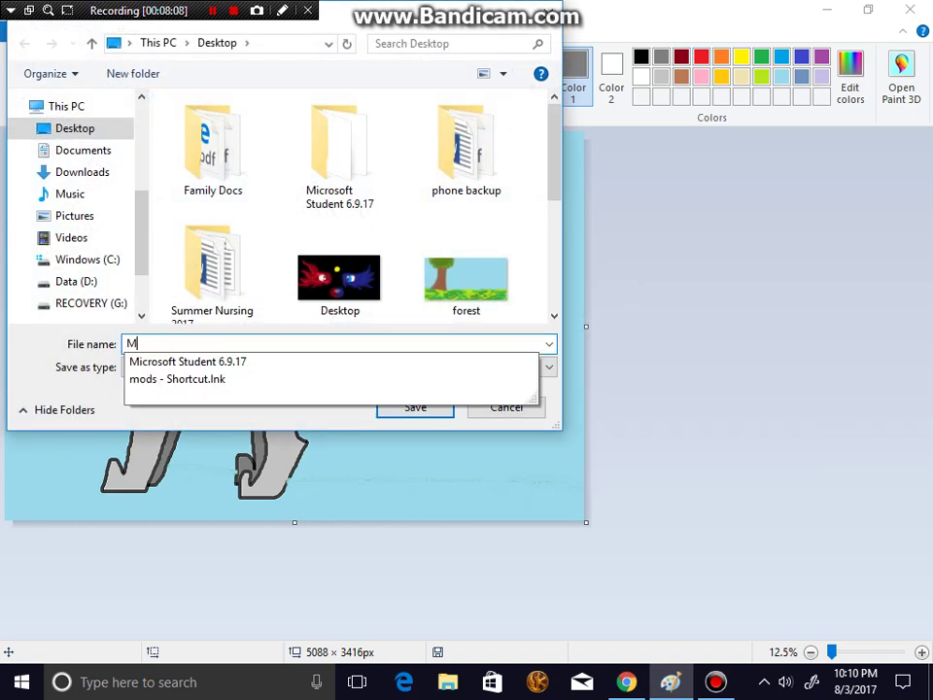
{"action": "type", "text": "y b"}
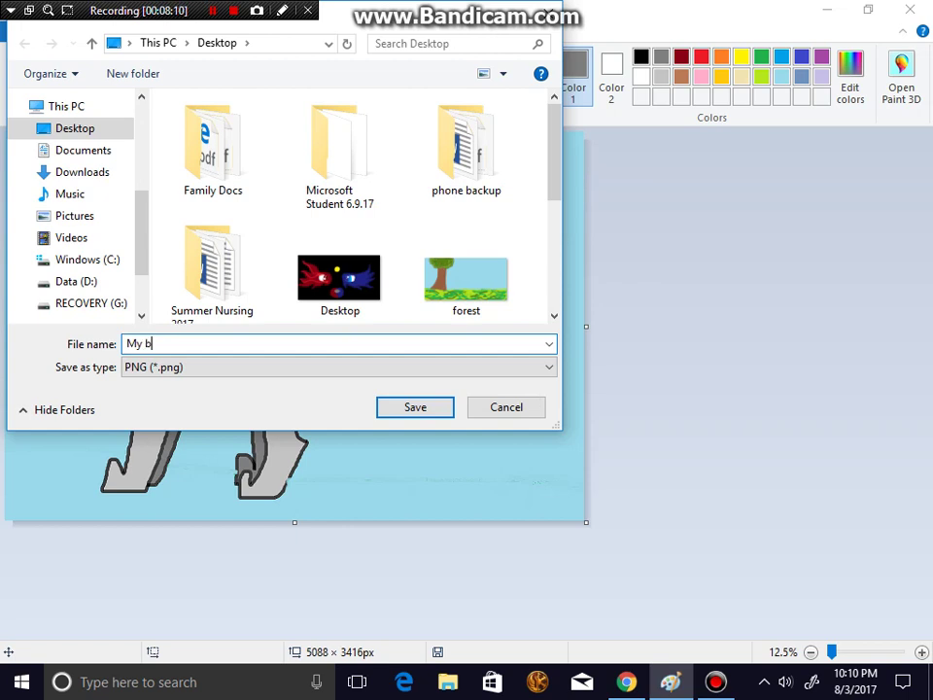
{"action": "type", "text": "est art yet"}
{"action": "key", "text": "Return"}
{"action": "key", "text": "alt+F4"}
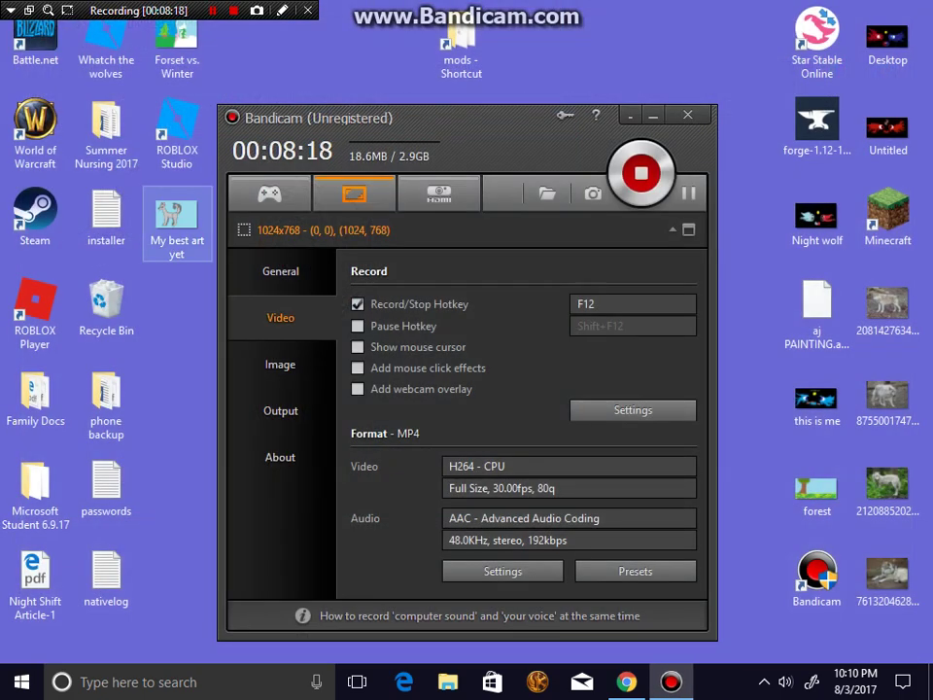
Move the "My best art yet" file on the desktop to the free spot beside the Star Stable Online shortcut
{"action": "left_click_drag", "start_coordinate": [176, 215], "coordinate": [742, 43]}
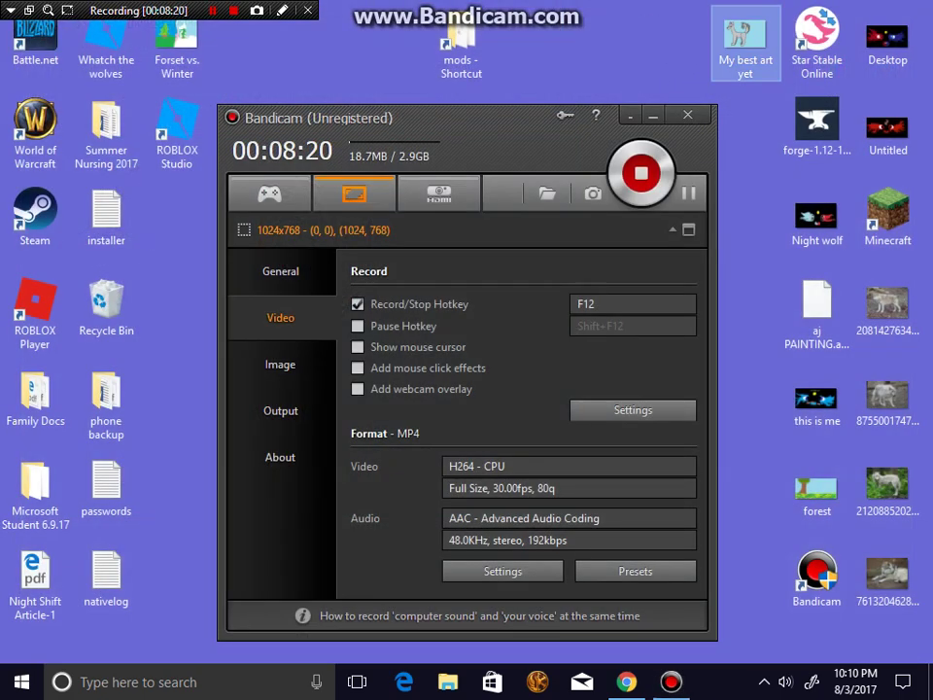